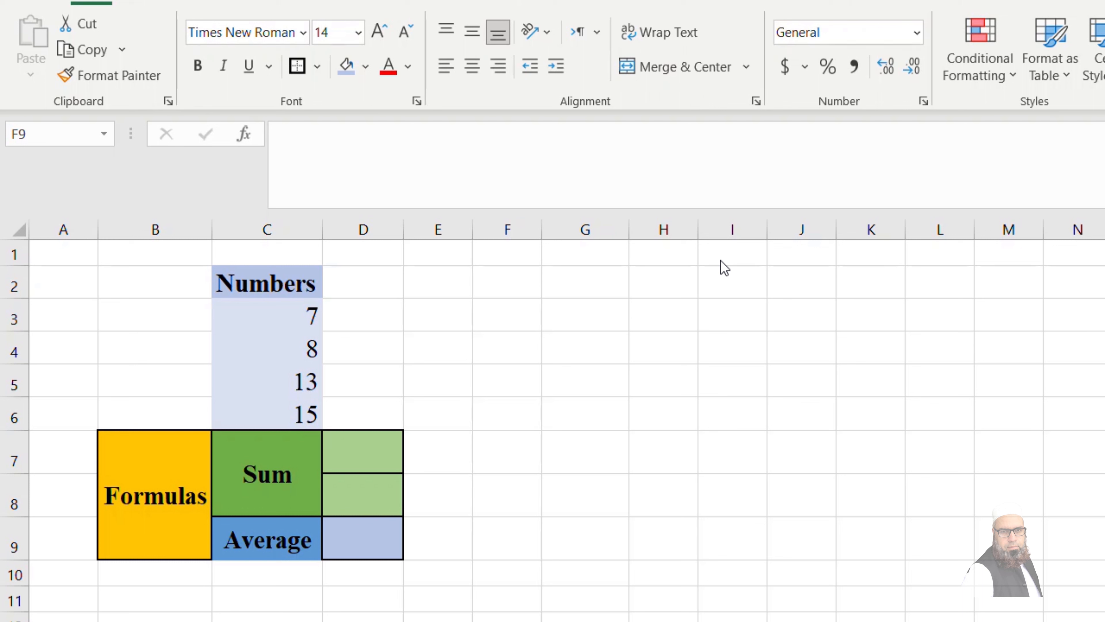
# Enter the formula =7+8+13+15 in the first Sum cell, D7.
pyautogui.click(369, 440)
pyautogui.write('=7')
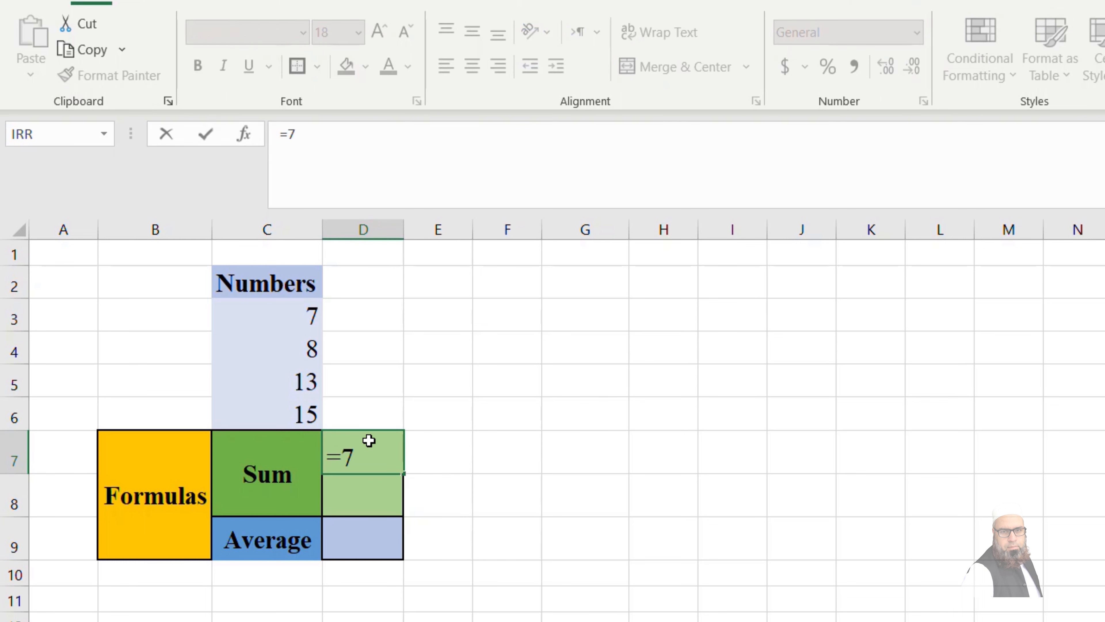
pyautogui.write('+8+13+15')
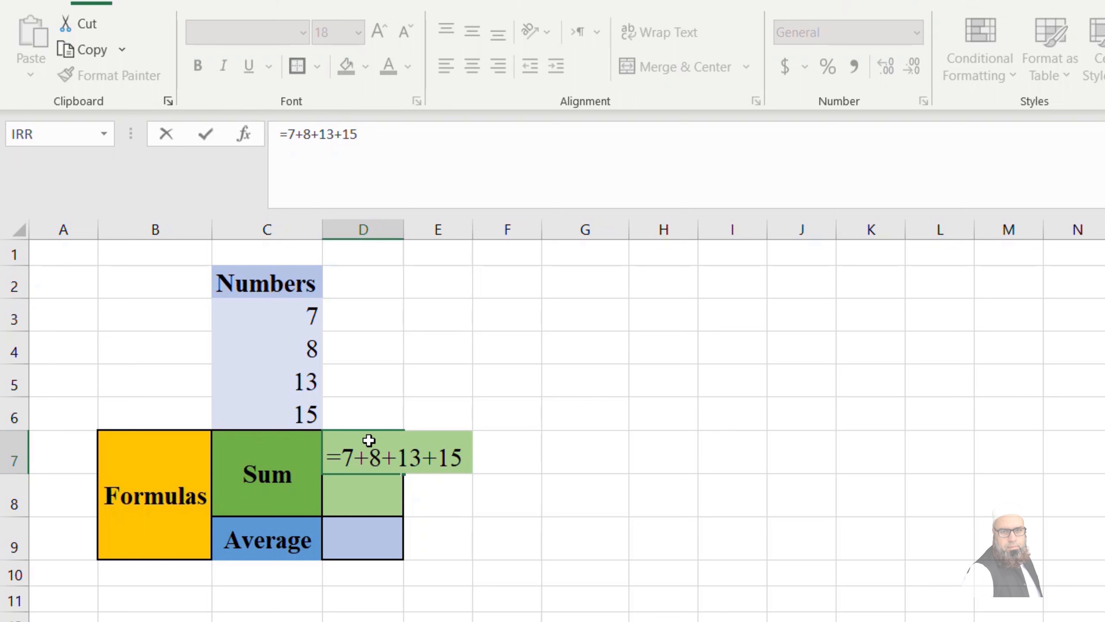
pyautogui.press('Return')
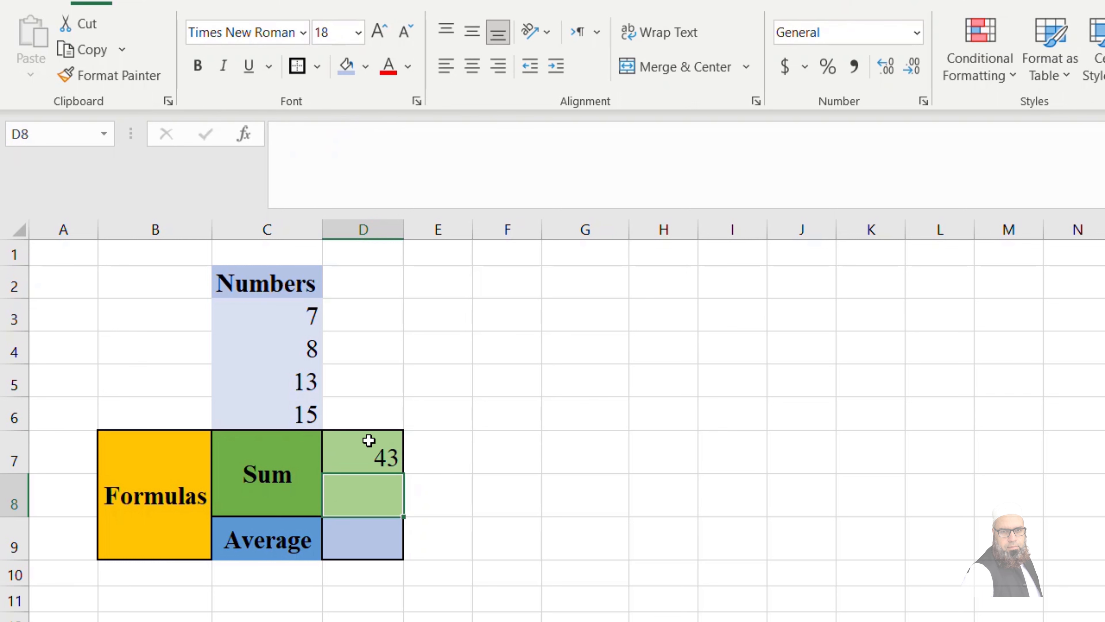
# Enter =FORMULATEXT(D7) in cell E7 to show the first sum's formula beside it.
pyautogui.click(434, 453)
pyautogui.write('=FORMULATEXT(D7)')
pyautogui.hotkey('ctrl', 'Return')
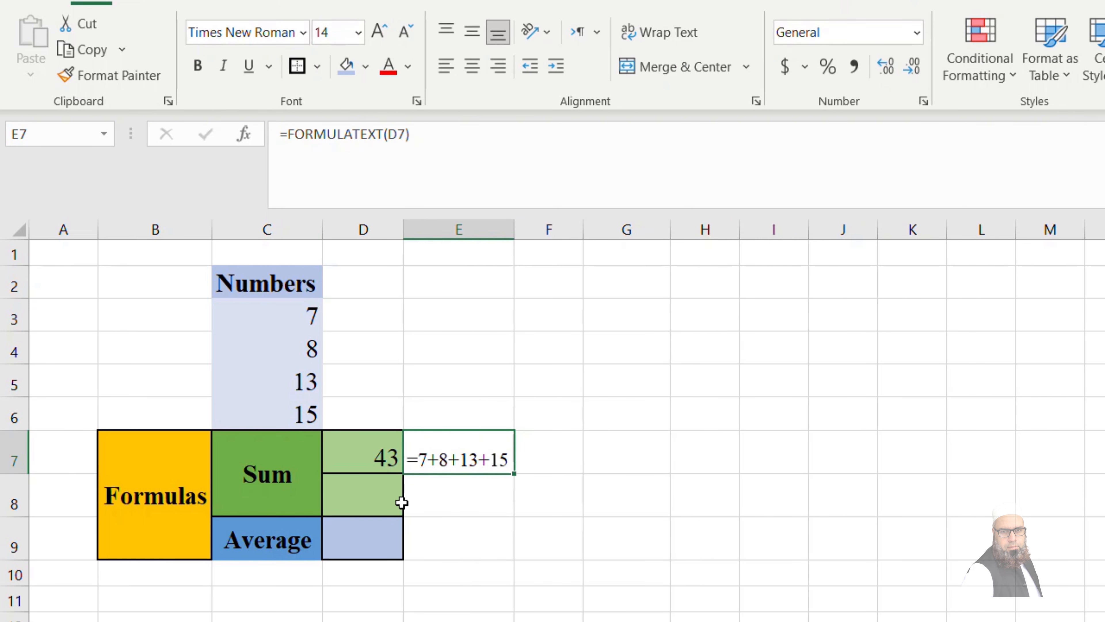
# Enter the cell-reference formula =C3+C4+C5+C6 in the second Sum cell, D8.
pyautogui.click(400, 501)
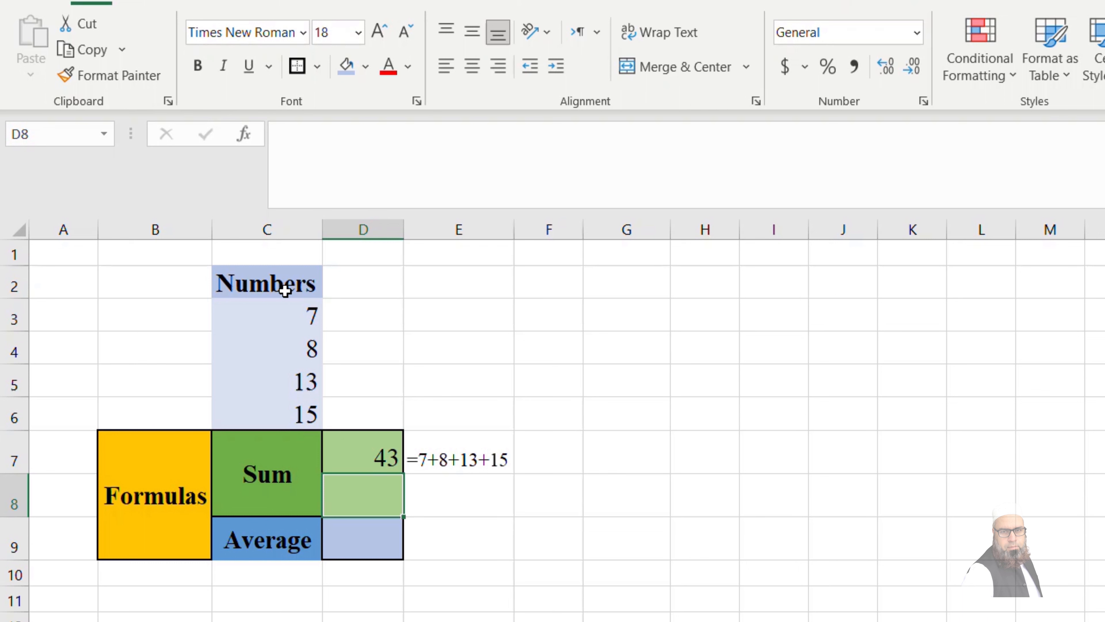
pyautogui.click(291, 308)
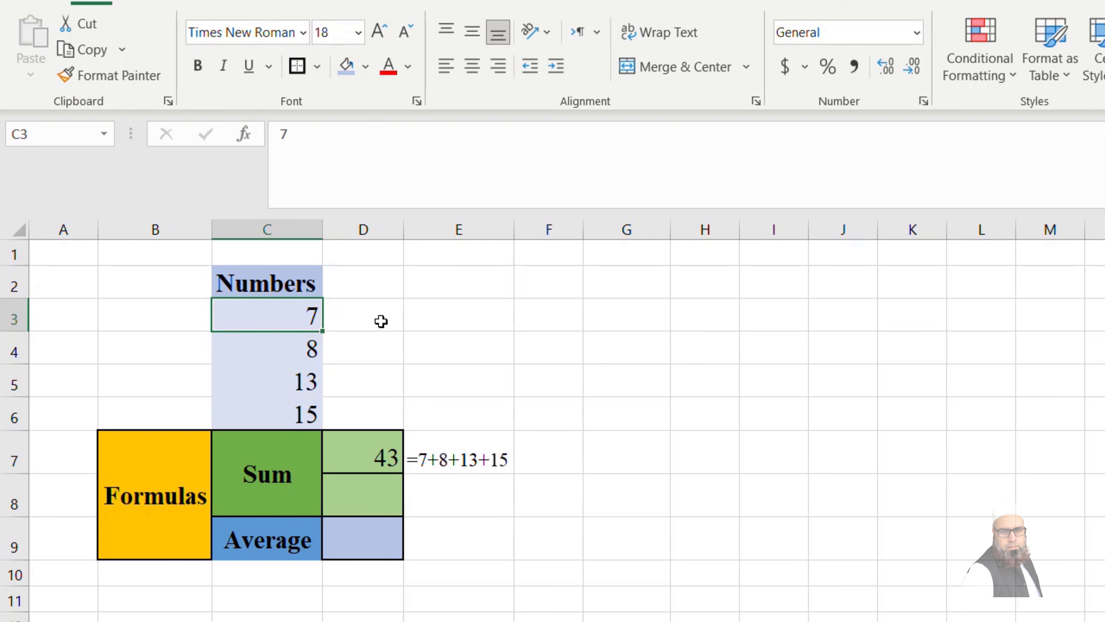
pyautogui.press('Right')
pyautogui.press('Down')
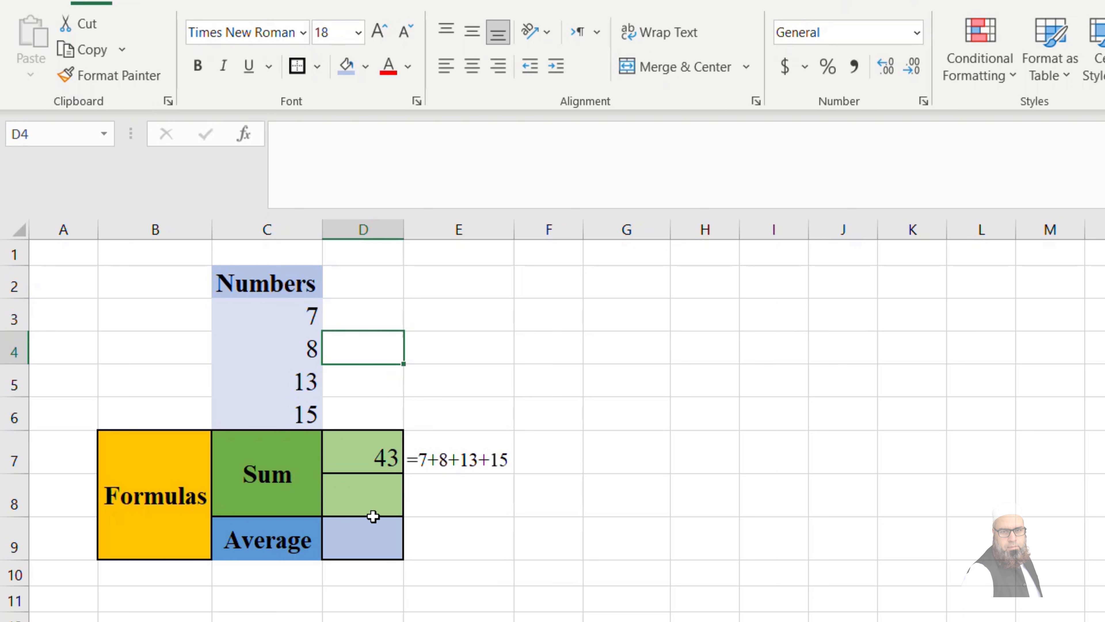
pyautogui.click(391, 494)
pyautogui.write('=')
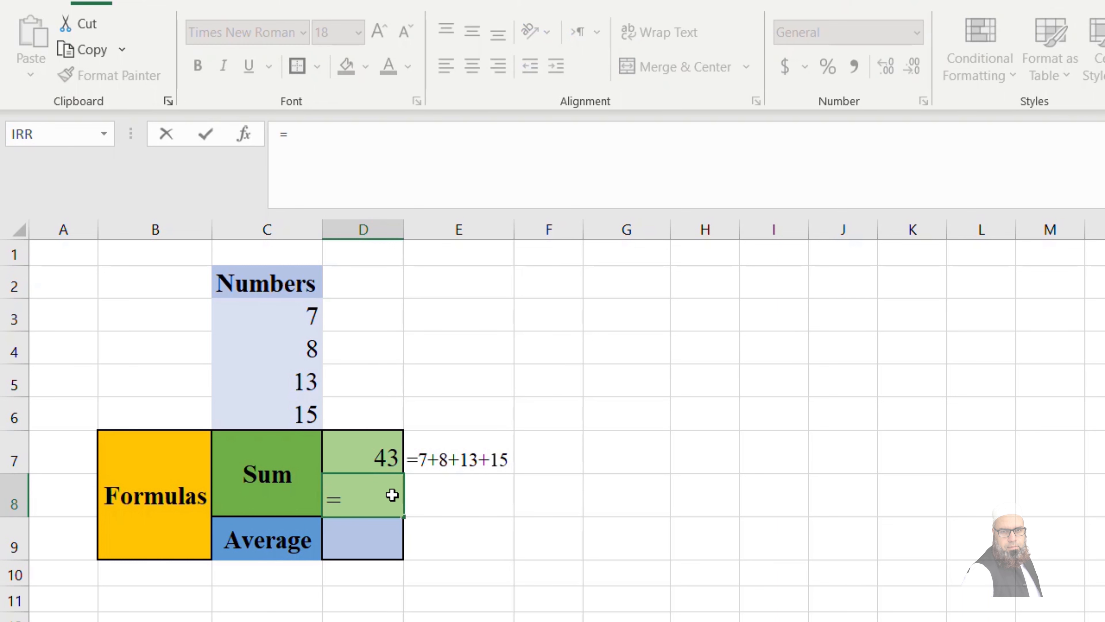
pyautogui.click(309, 324)
pyautogui.press('Return')
# Copy the formula-text cell E7 into E8 to show the second sum's formula.
pyautogui.click(487, 456)
pyautogui.hotkey('ctrl', 'c')
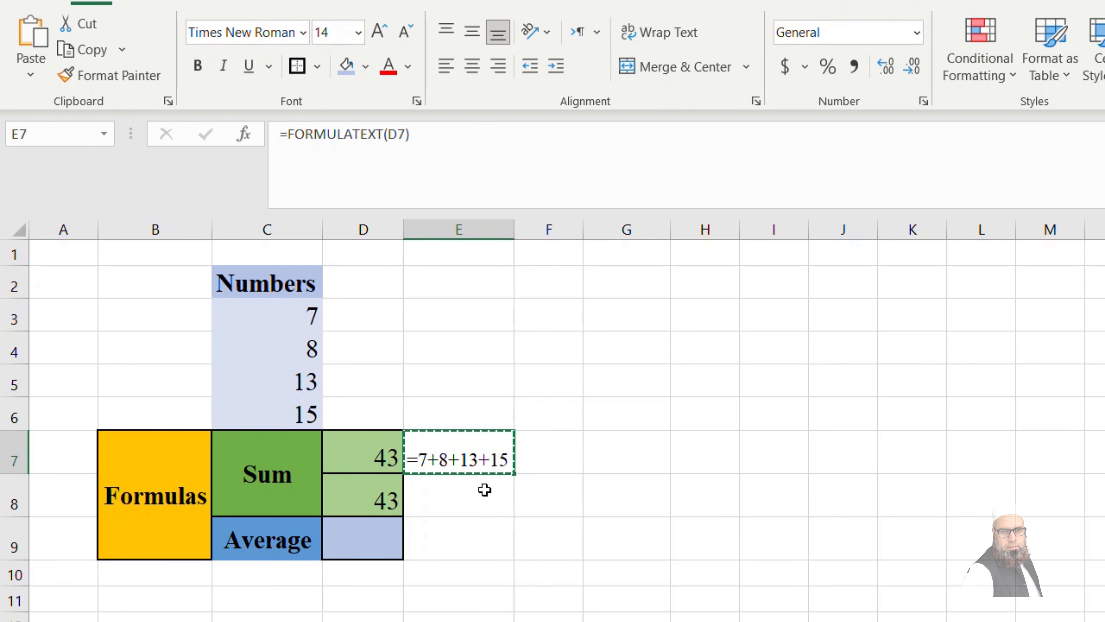
pyautogui.click(484, 489)
pyautogui.hotkey('ctrl', 'v')
pyautogui.click(614, 491)
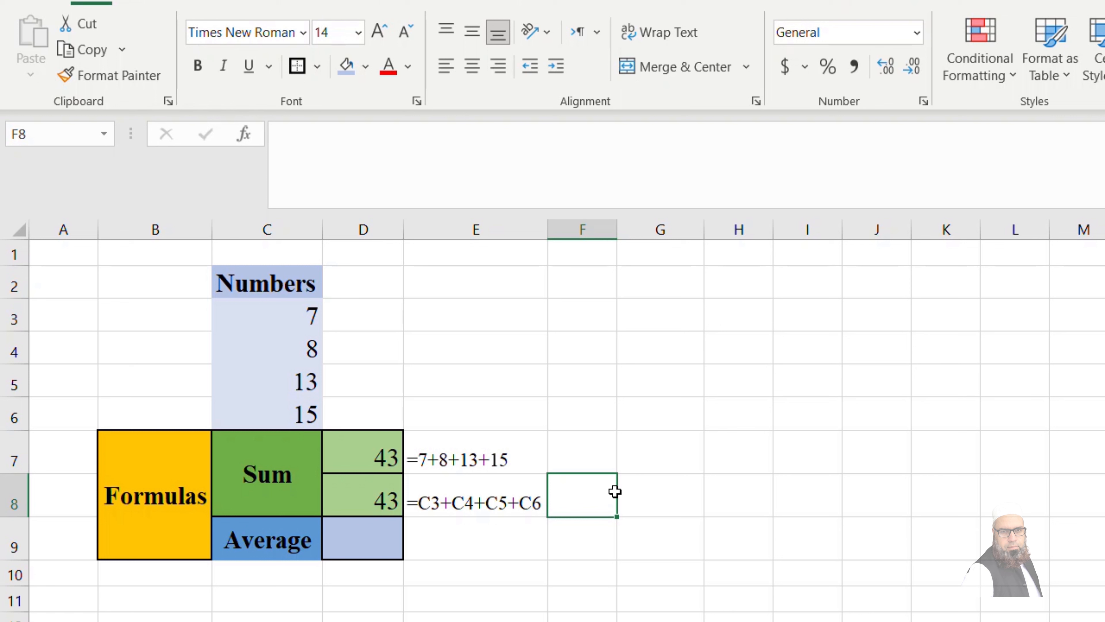
# Paste the text box with the Average equation and place it, enlarged, beside the numbers from column E in rows 3 to 5.
pyautogui.click(631, 611)
pyautogui.hotkey('ctrl', 'v')
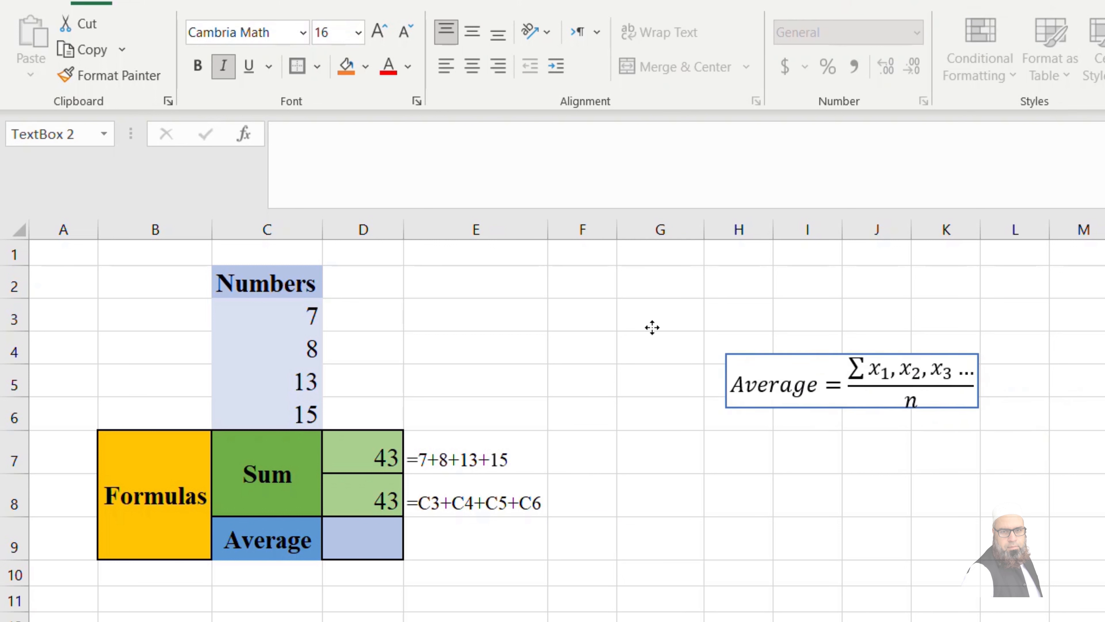
pyautogui.moveTo(784, 353); pyautogui.dragTo(588, 320)
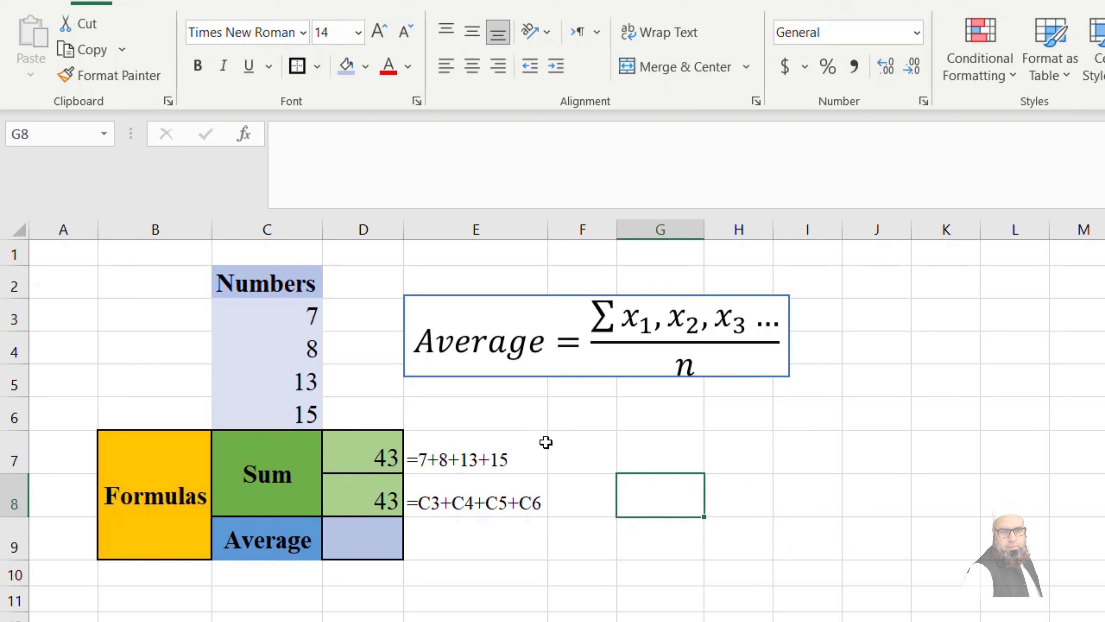
# Enter the formula =(C3+C4+C5+C6)/4 in the Average cell, D9.
pyautogui.click(381, 538)
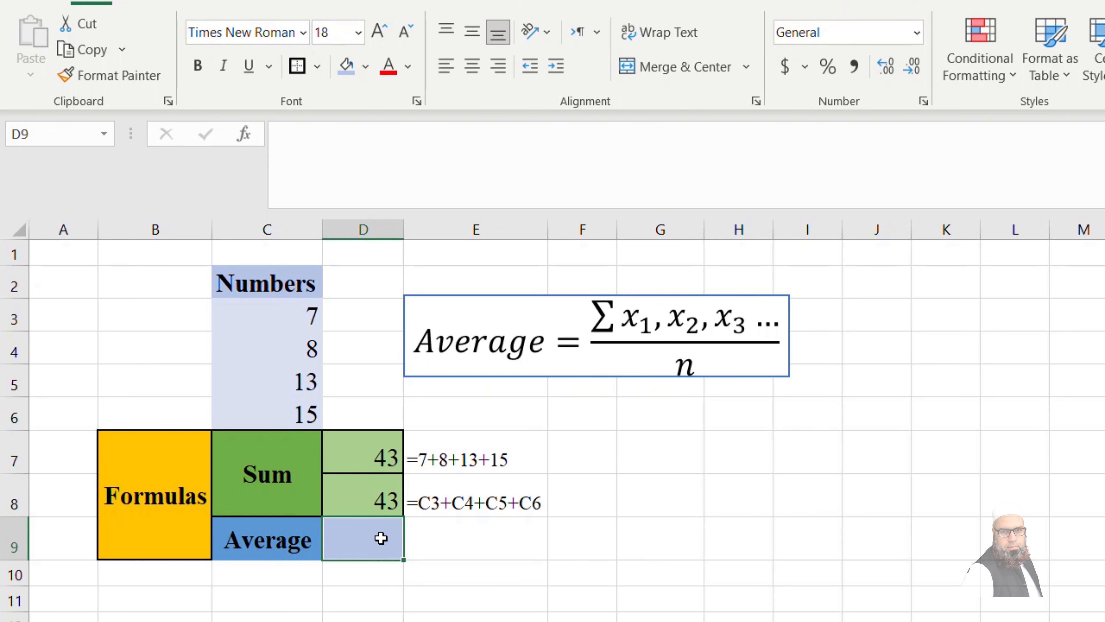
pyautogui.write('=(')
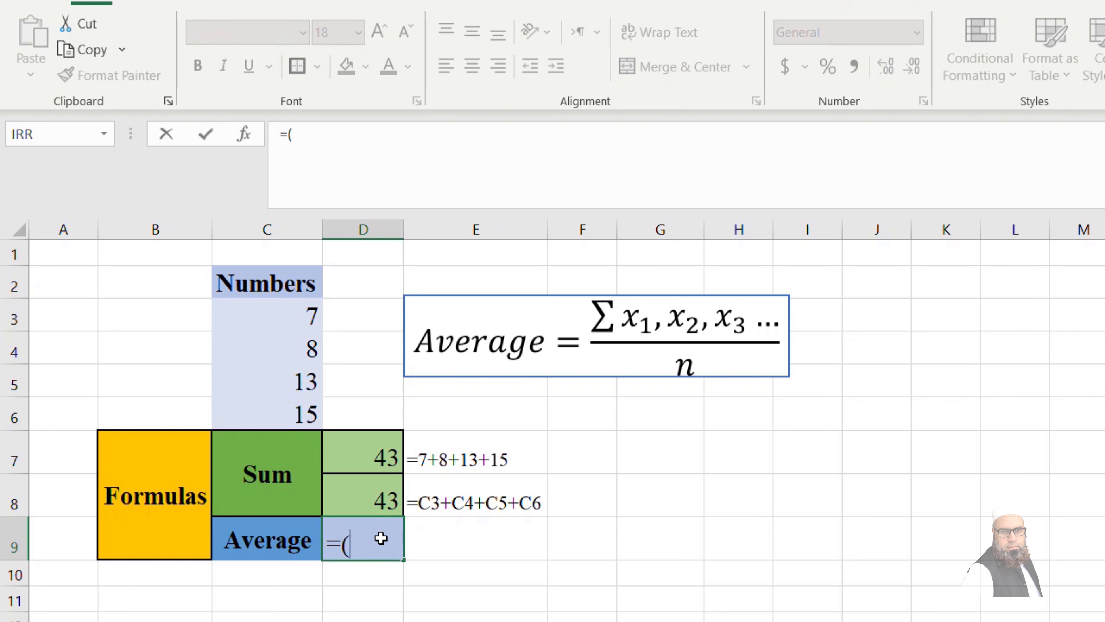
pyautogui.click(290, 315)
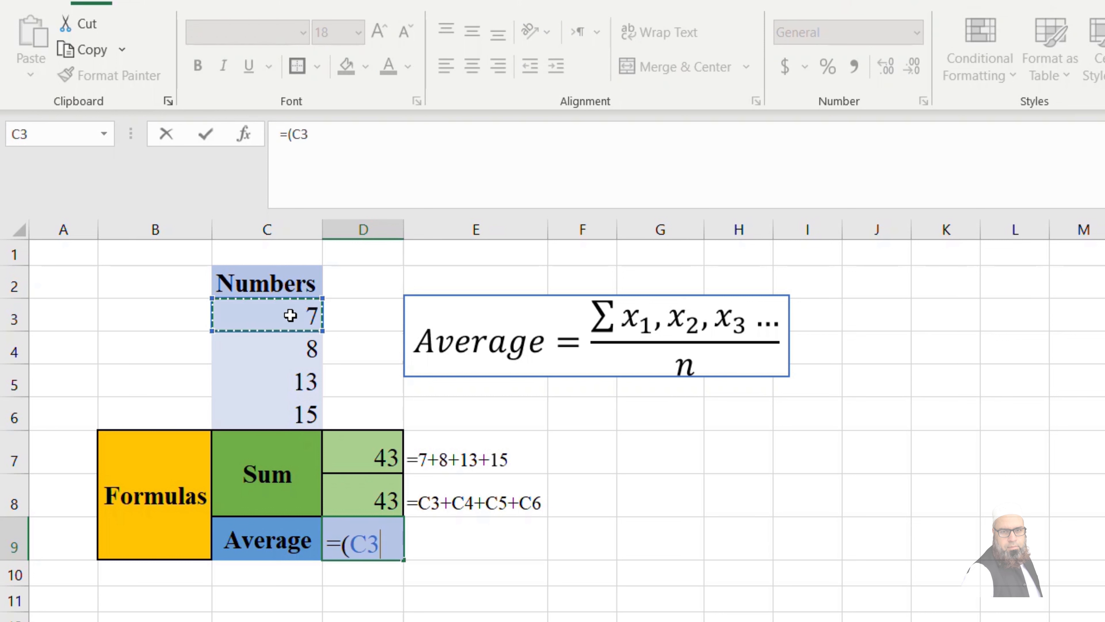
pyautogui.write('+')
pyautogui.click(290, 339)
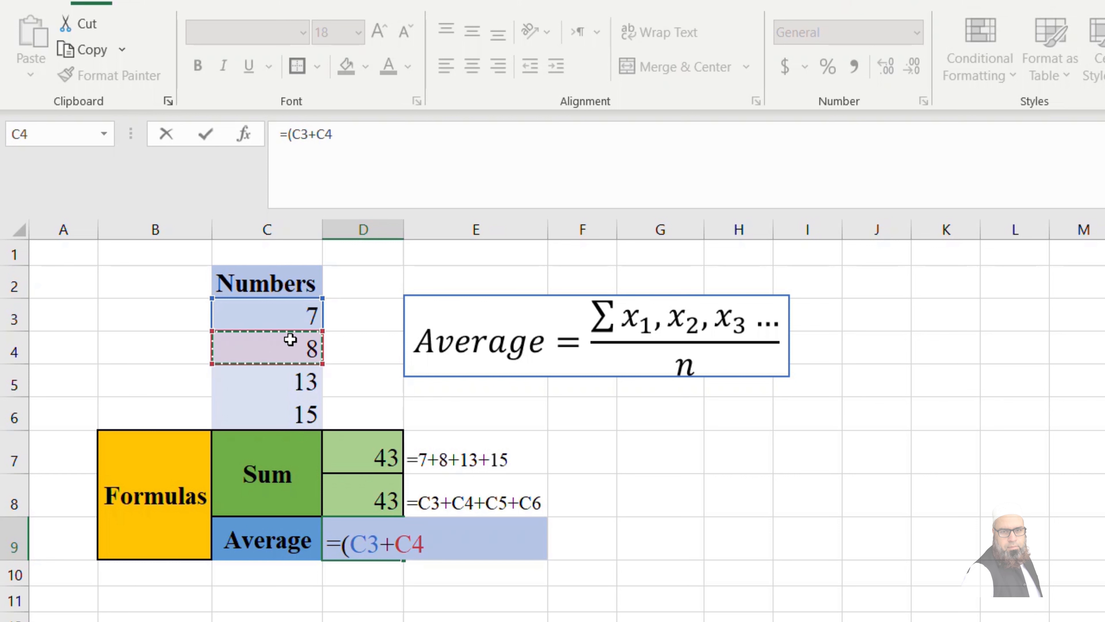
pyautogui.write('+')
pyautogui.click(291, 383)
pyautogui.write('+')
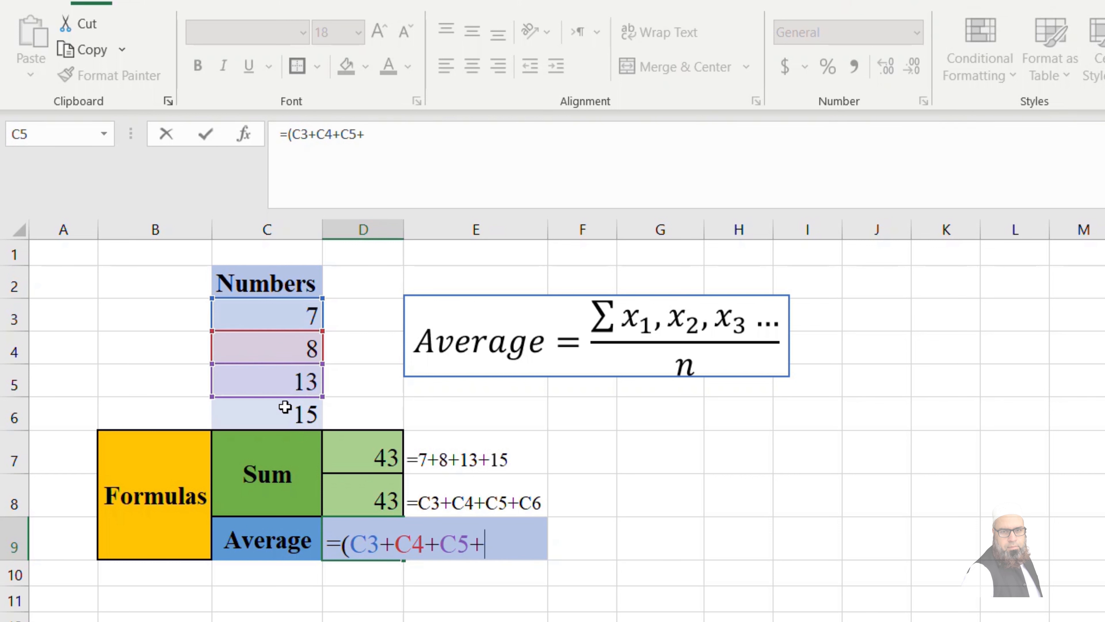
pyautogui.click(285, 407)
pyautogui.write(')')
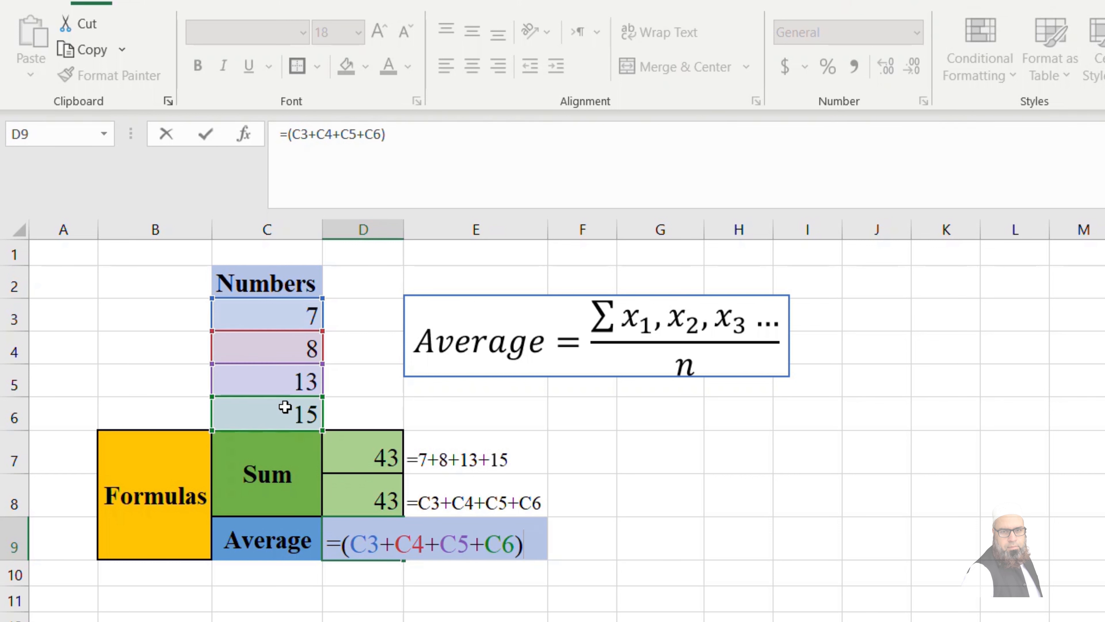
pyautogui.write('/4')
pyautogui.press('Return')
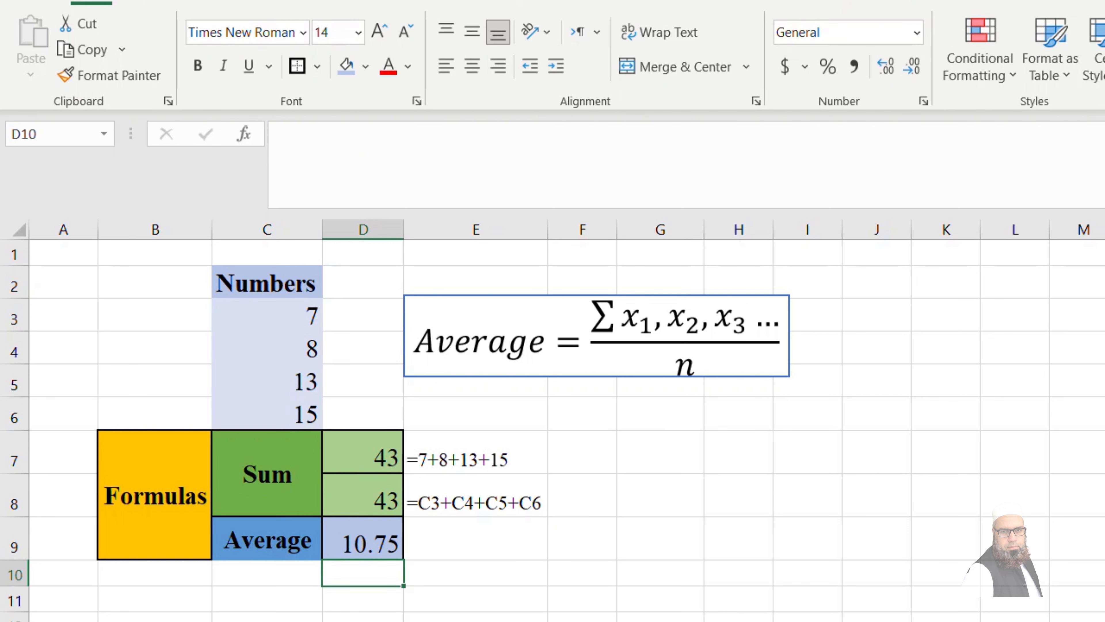
# Replace the average formula in D9 with =D7/4 and copy the formula-text cell E8 into E9.
pyautogui.click(391, 550)
pyautogui.write('=')
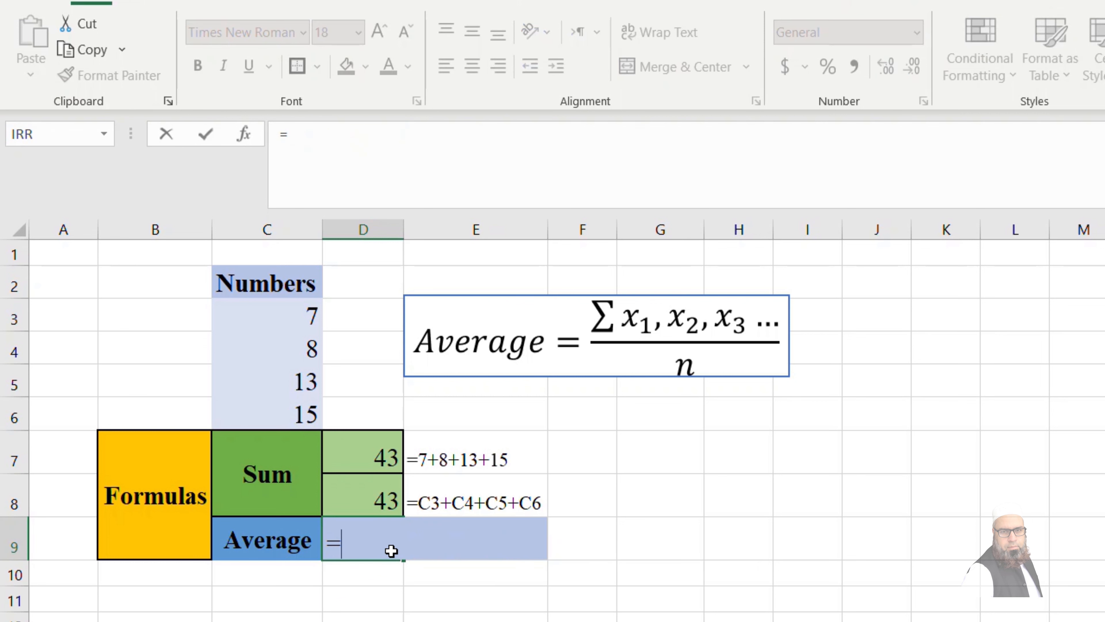
pyautogui.click(383, 460)
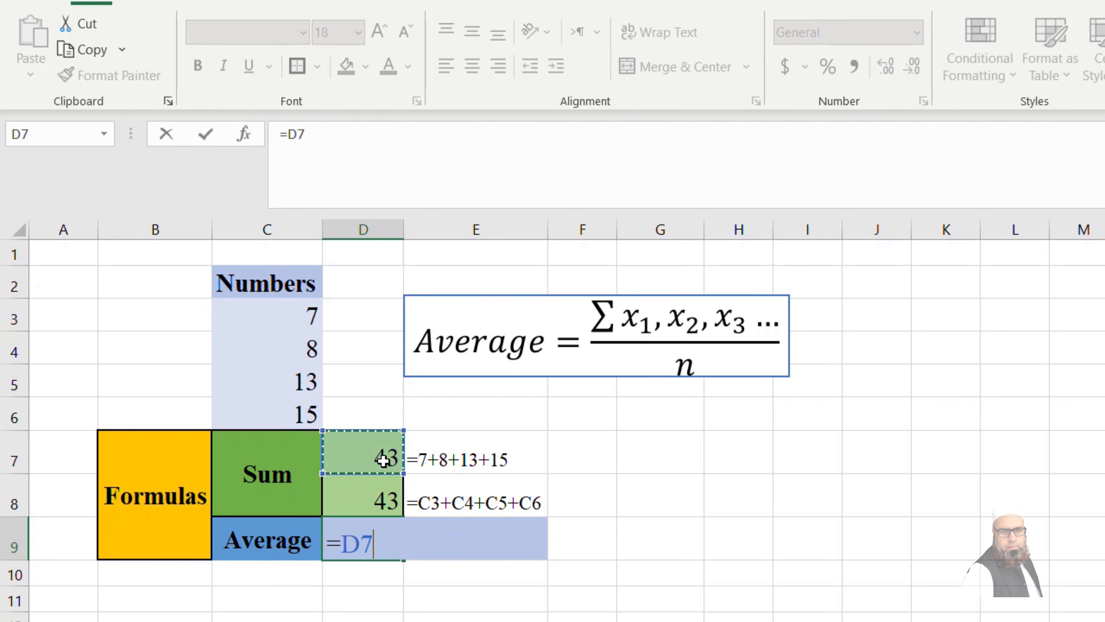
pyautogui.write('/ ')
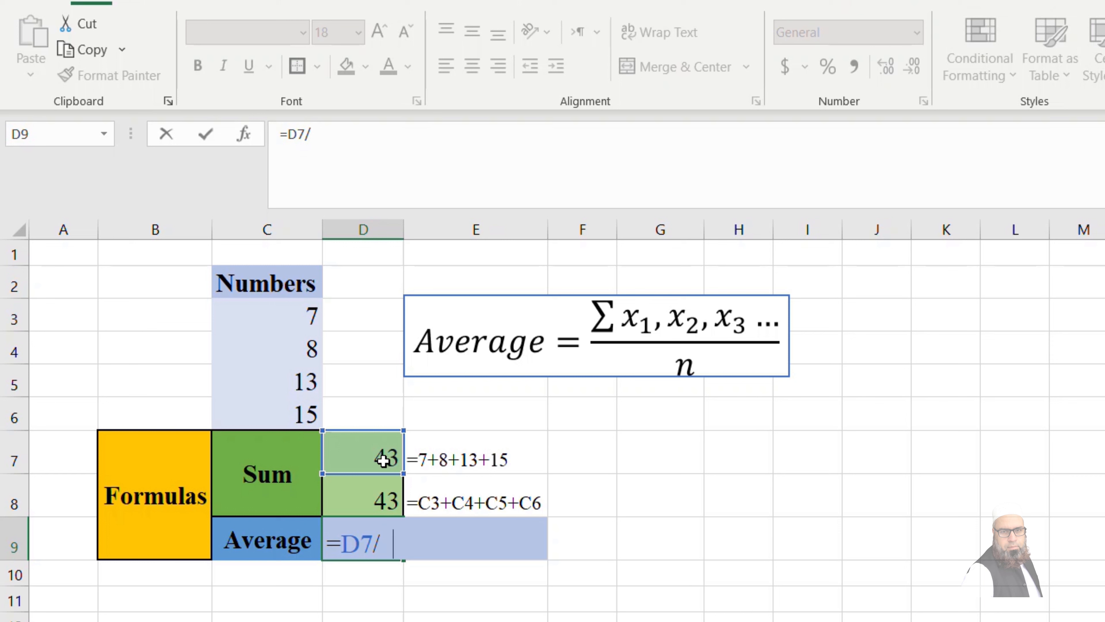
pyautogui.write('4')
pyautogui.press('Return')
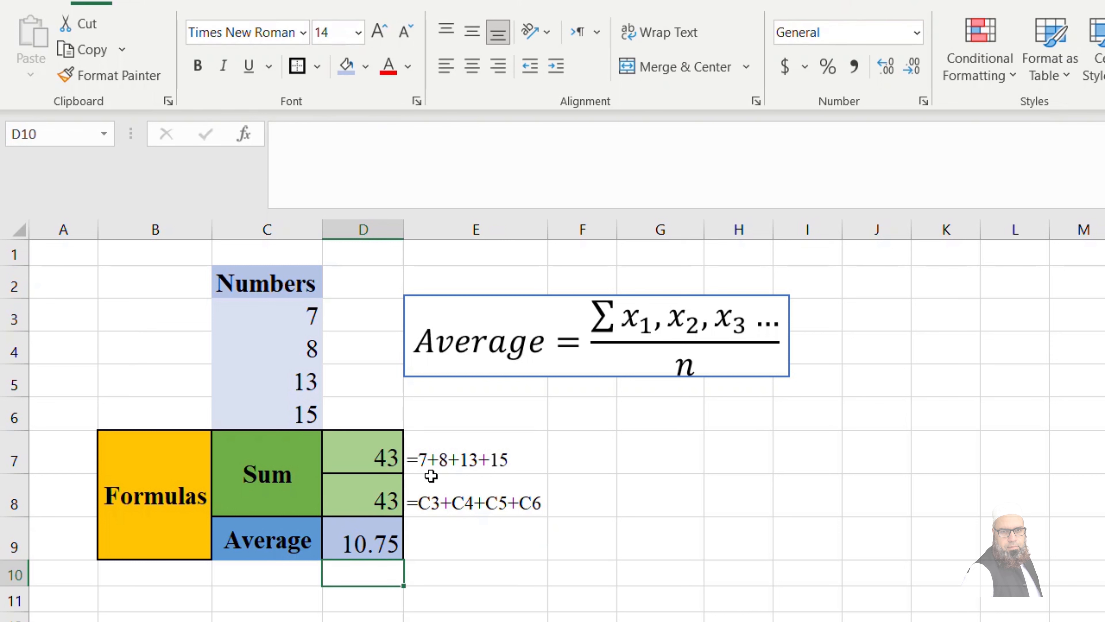
pyautogui.click(461, 485)
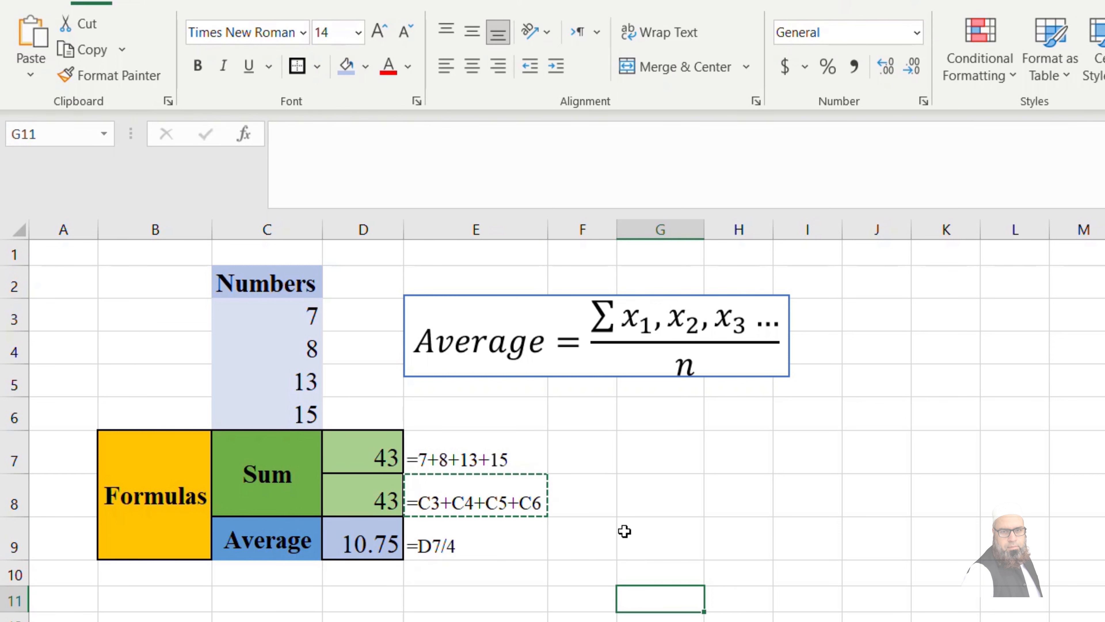
pyautogui.doubleClick(624, 531)
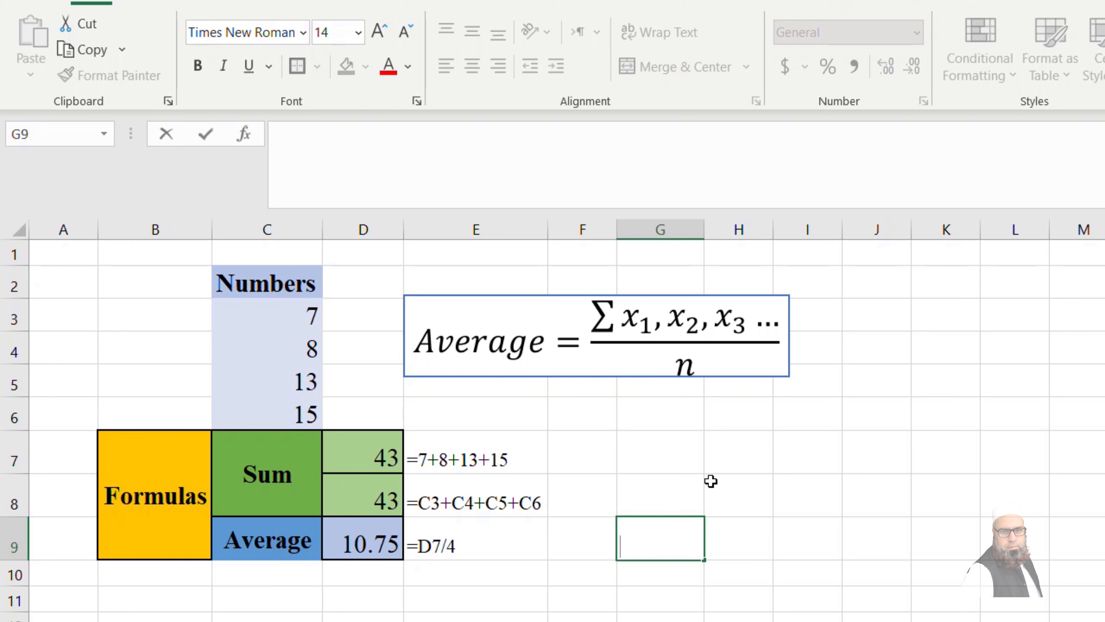
# Change the second number, in cell C4, to 9.
pyautogui.click(292, 347)
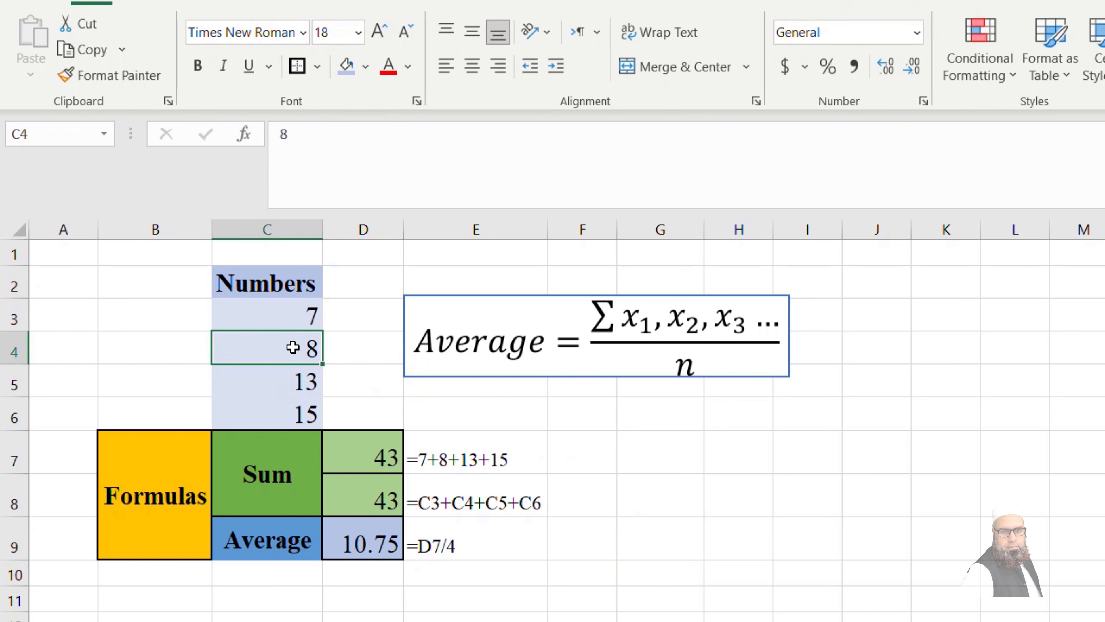
pyautogui.write('9')
pyautogui.press('Return')
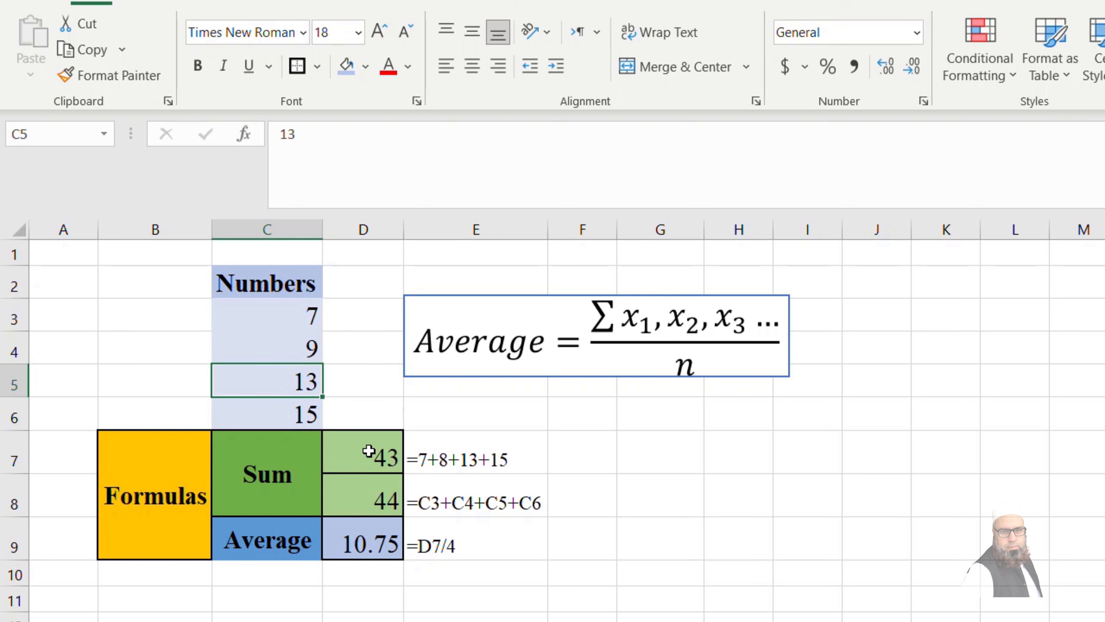
# Examine how the typed-number sum in D7 and the cell-reference sum in D8 respond to the changed number in C4.
pyautogui.click(378, 462)
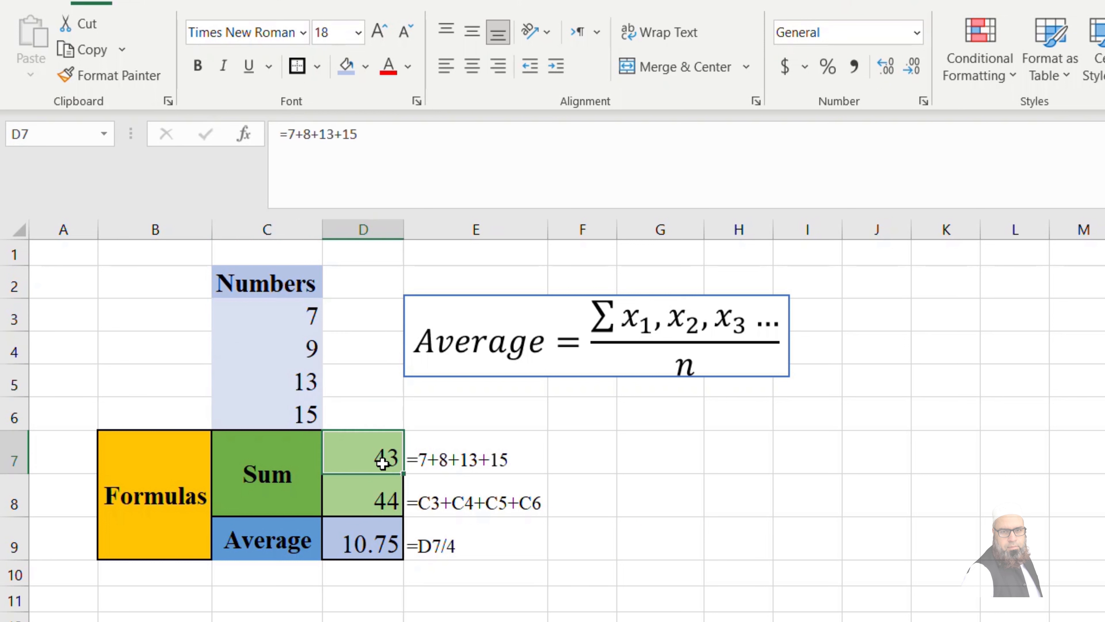
pyautogui.click(528, 457)
pyautogui.click(583, 459)
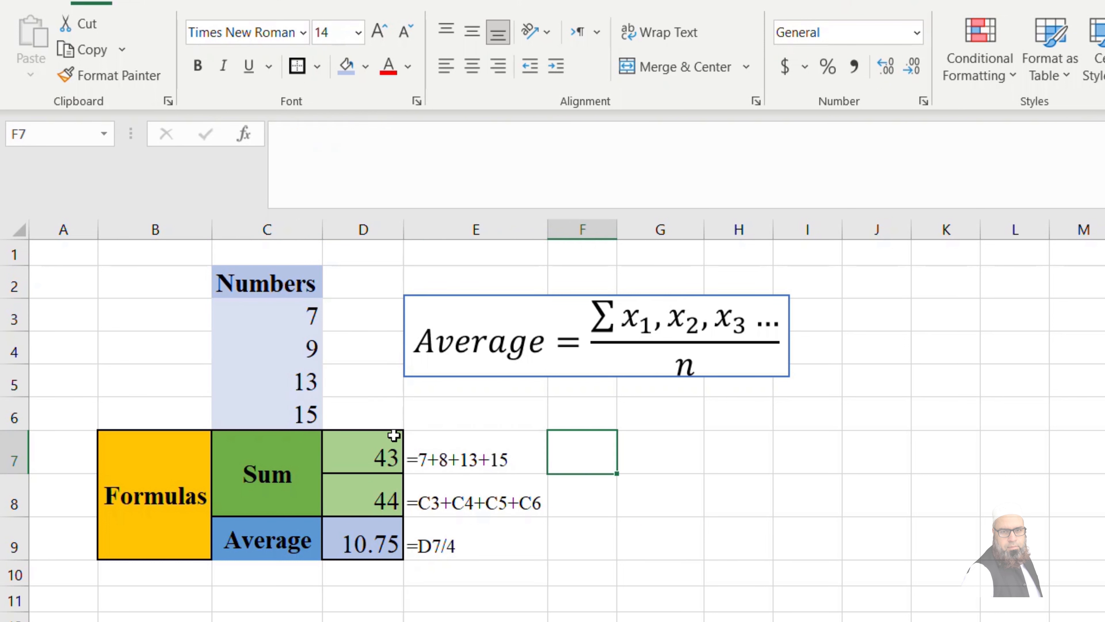
pyautogui.click(381, 442)
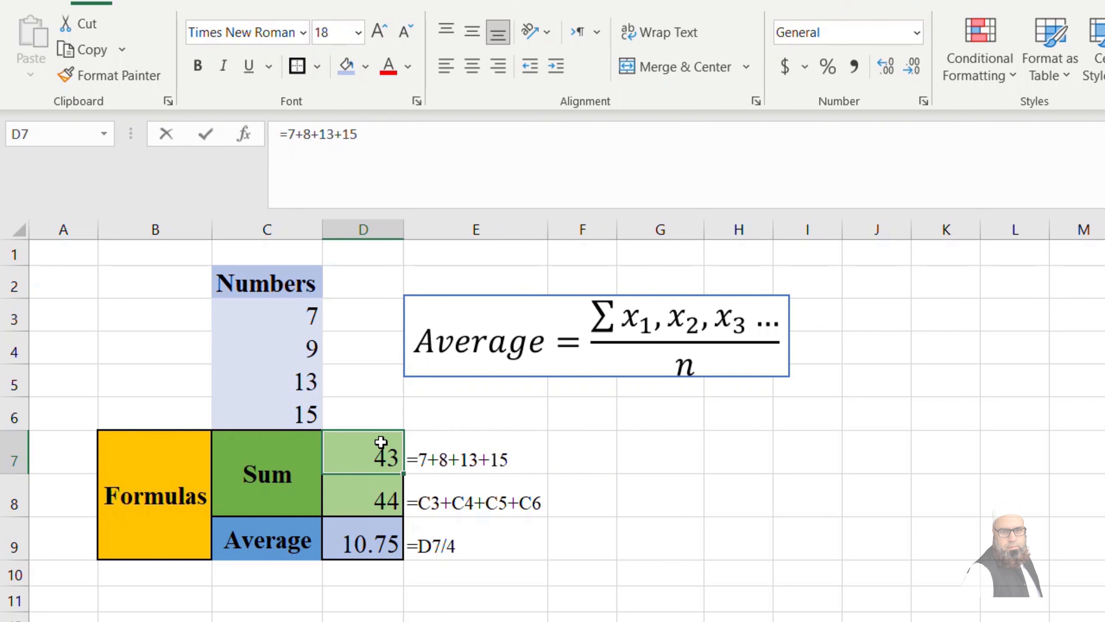
pyautogui.doubleClick(381, 441)
pyautogui.click(425, 448)
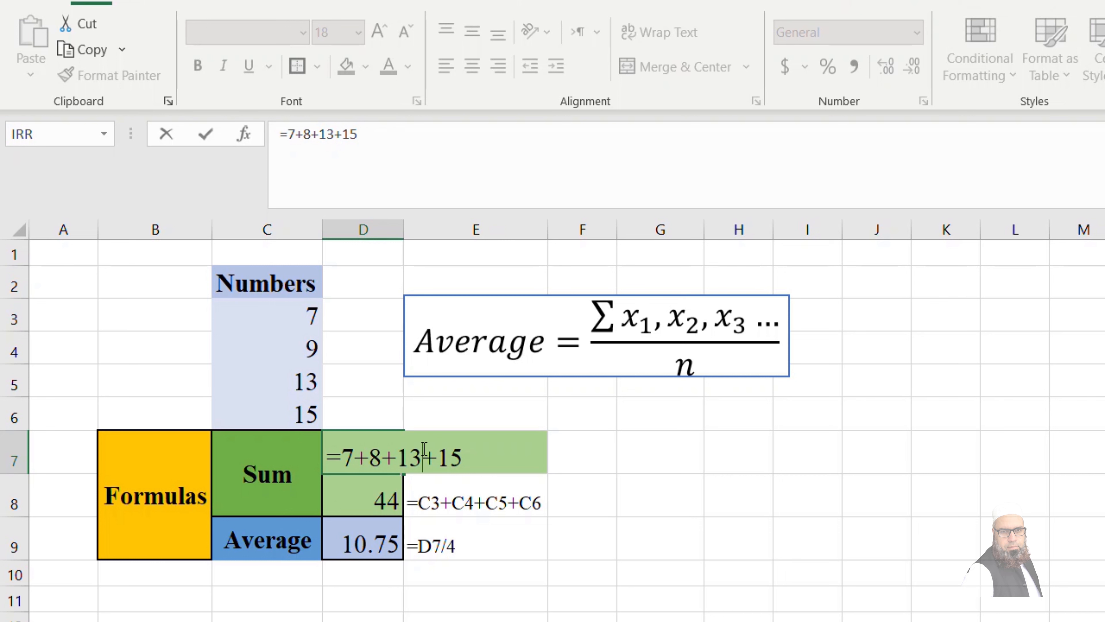
pyautogui.click(374, 496)
pyautogui.click(460, 497)
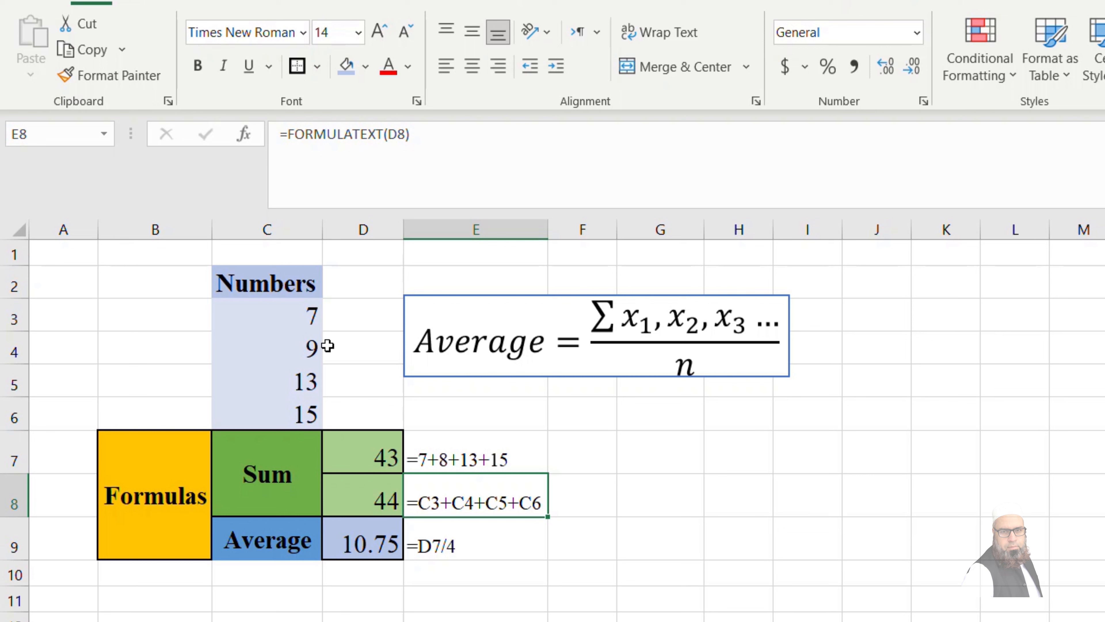
pyautogui.click(308, 348)
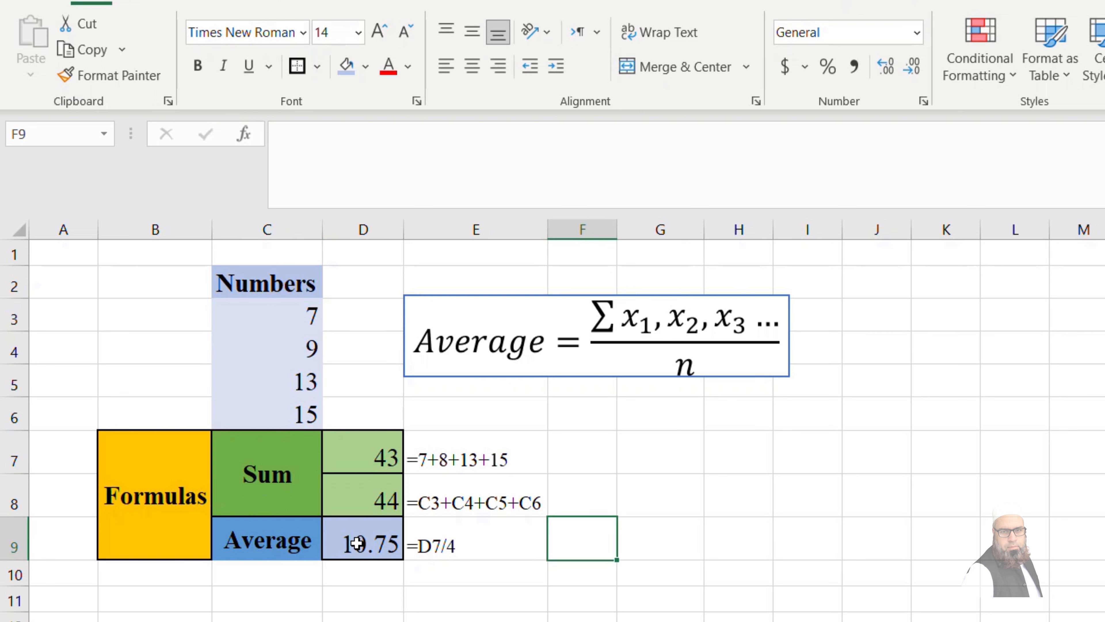
# Replace the Average formula in D9 with =D8/4 so it uses the cell-reference sum.
pyautogui.doubleClick(357, 543)
pyautogui.press('Return')
pyautogui.click(357, 543)
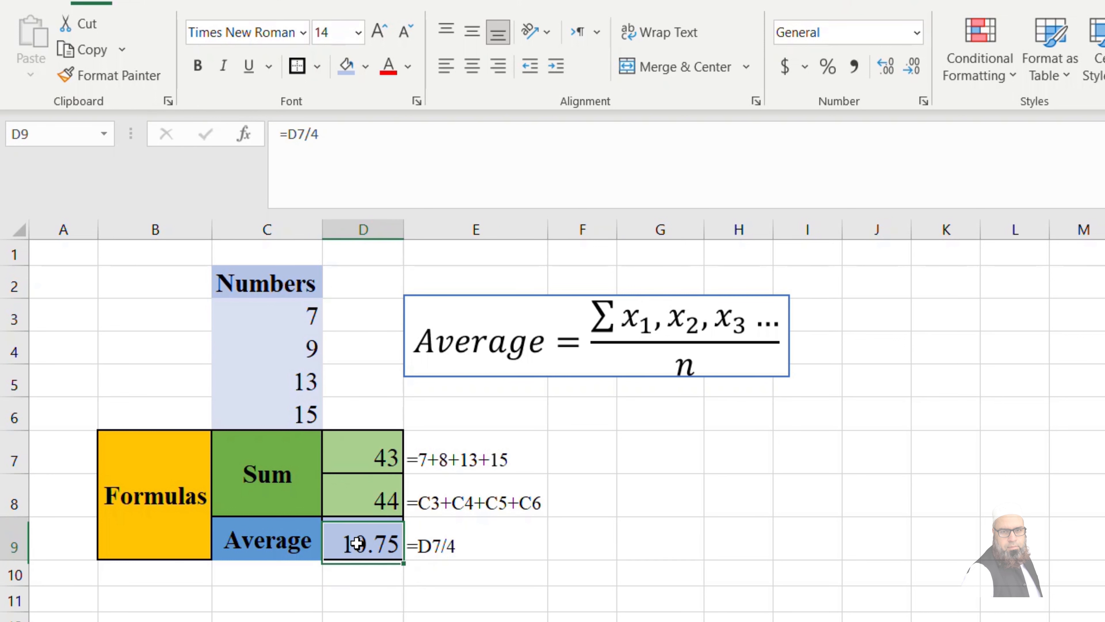
pyautogui.write('=')
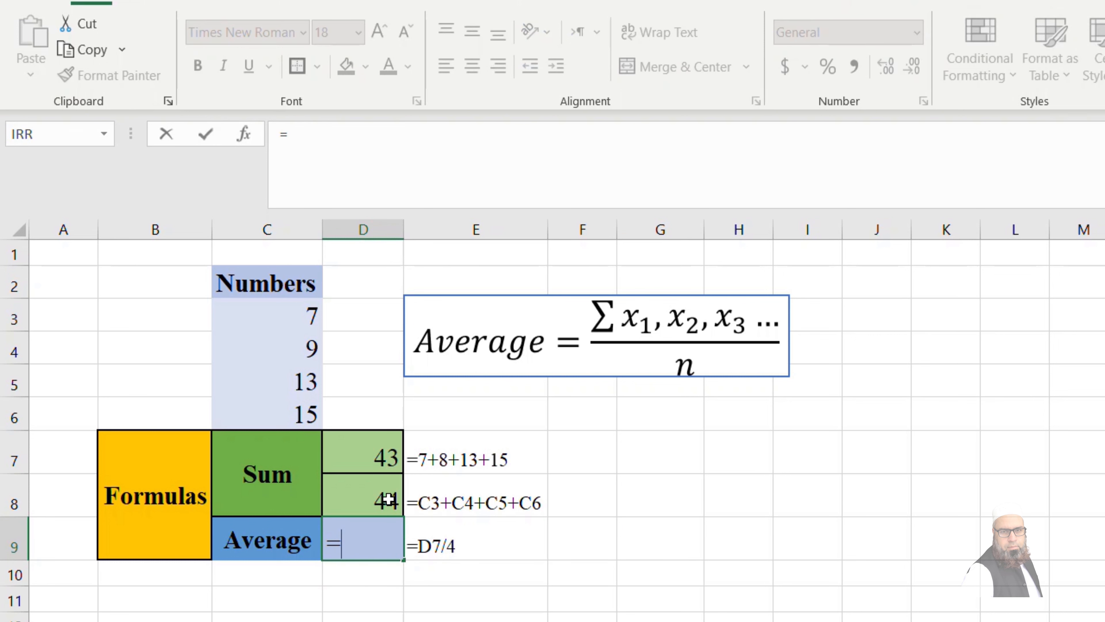
pyautogui.click(388, 499)
pyautogui.write('/')
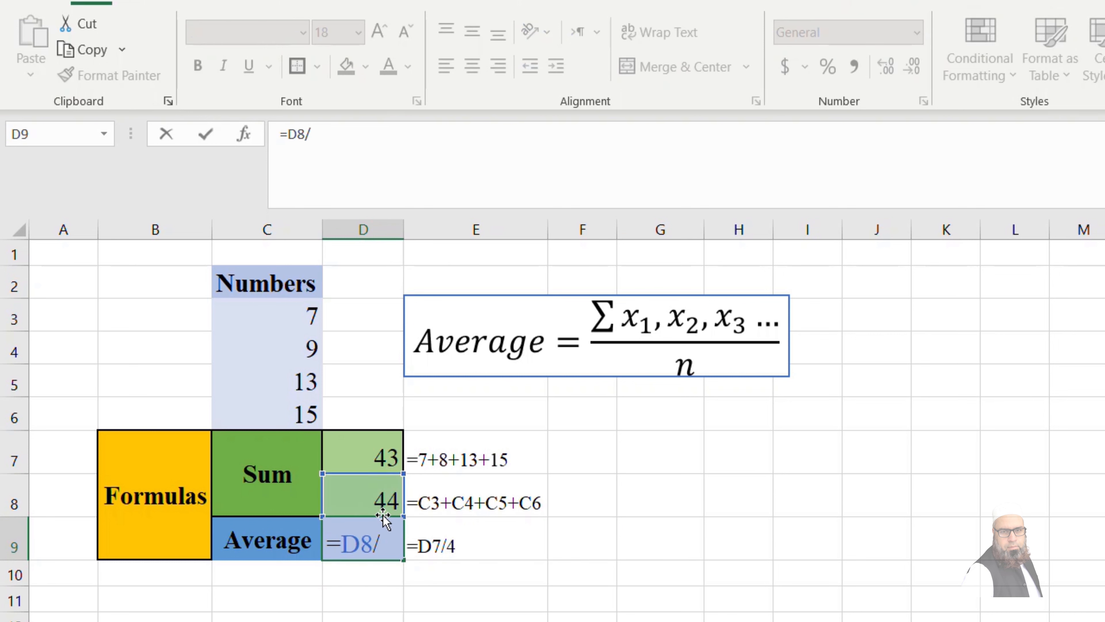
pyautogui.write('4')
pyautogui.press('Return')
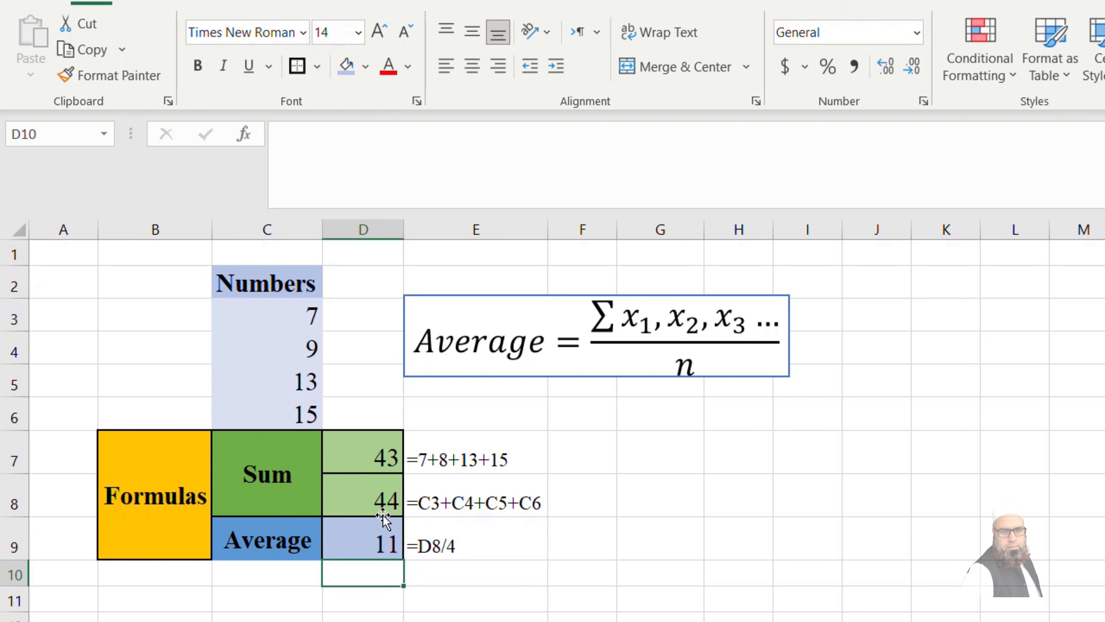
pyautogui.click(383, 522)
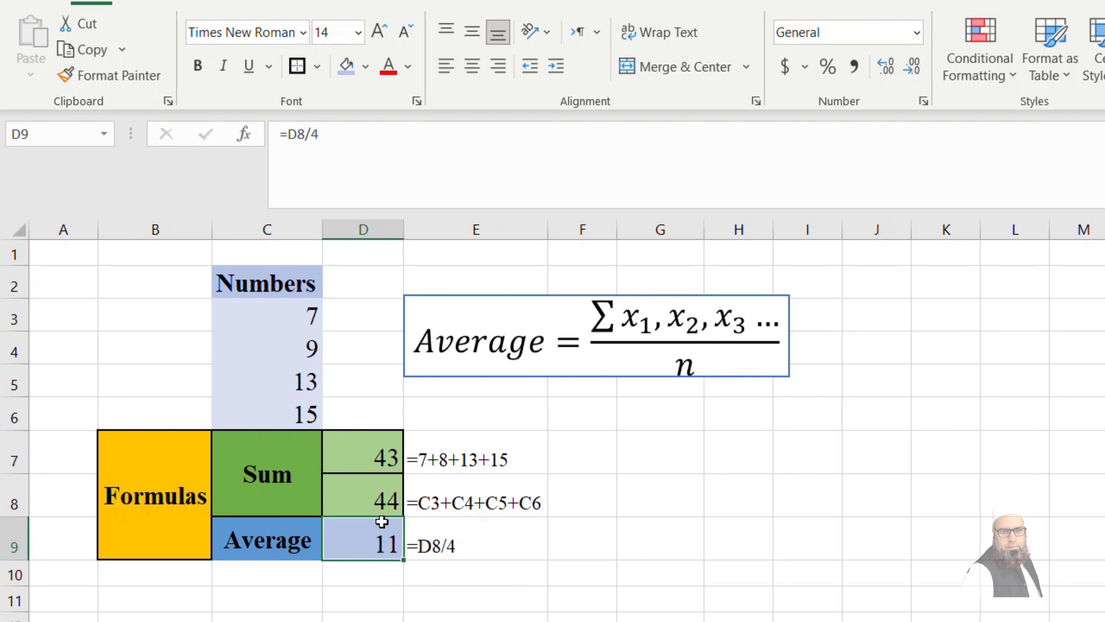
pyautogui.click(508, 569)
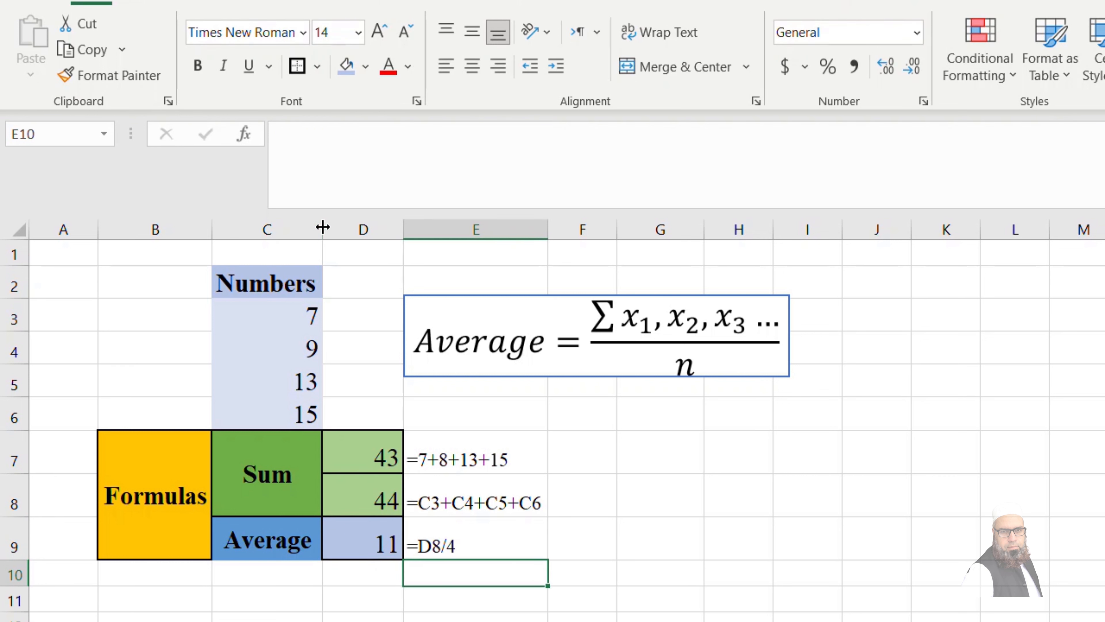
# Insert a new row above row 4 and enter 6 in its Numbers cell, C4.
pyautogui.click(15, 349)
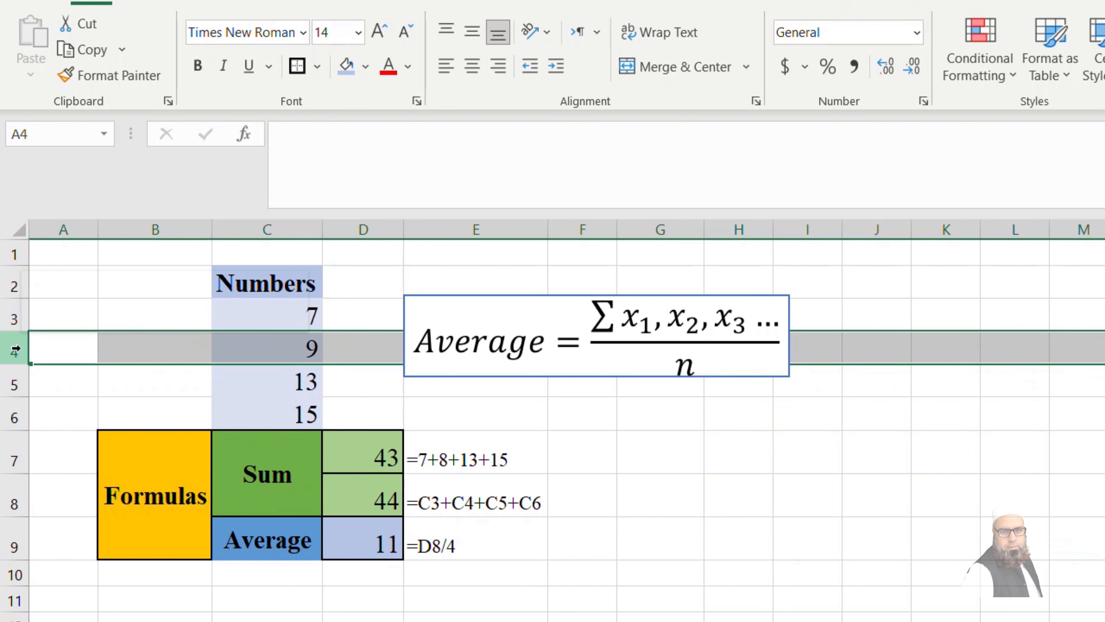
pyautogui.rightClick(16, 349)
pyautogui.click(40, 531)
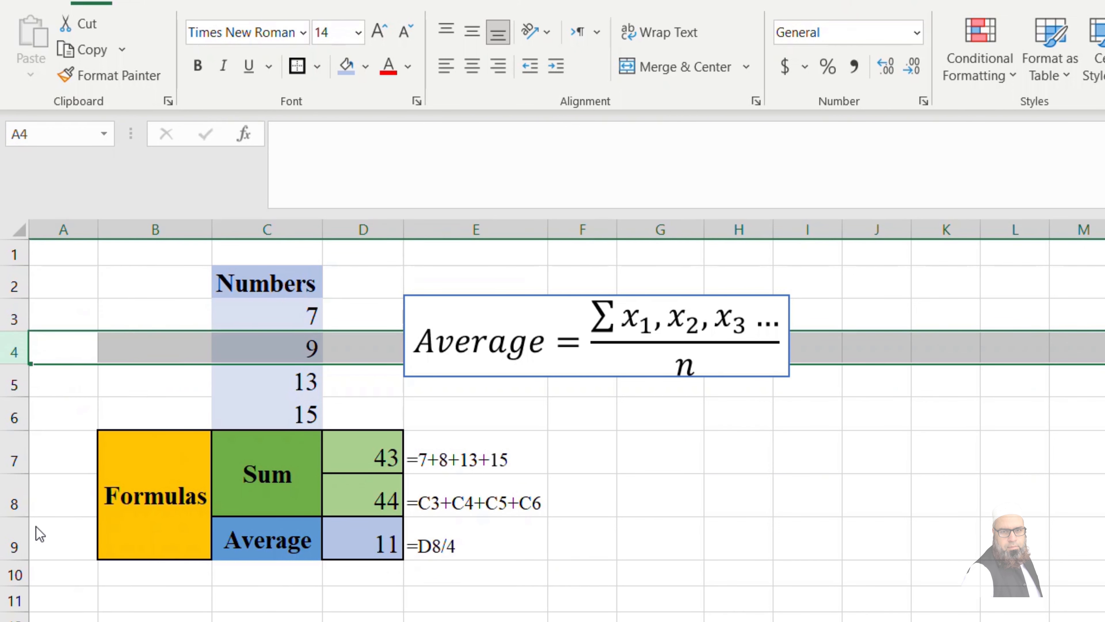
pyautogui.click(302, 354)
pyautogui.write('5')
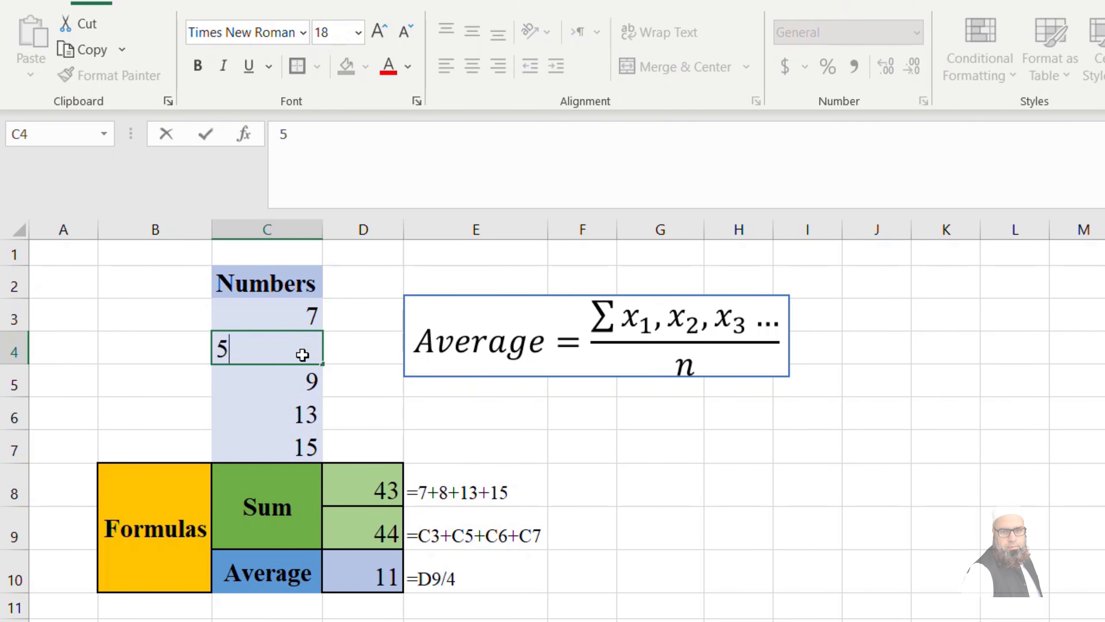
pyautogui.press('BackSpace')
pyautogui.write('6')
pyautogui.press('Return')
# Examine how the sum formulas in D8 and D9 respond to the inserted row.
pyautogui.doubleClick(393, 481)
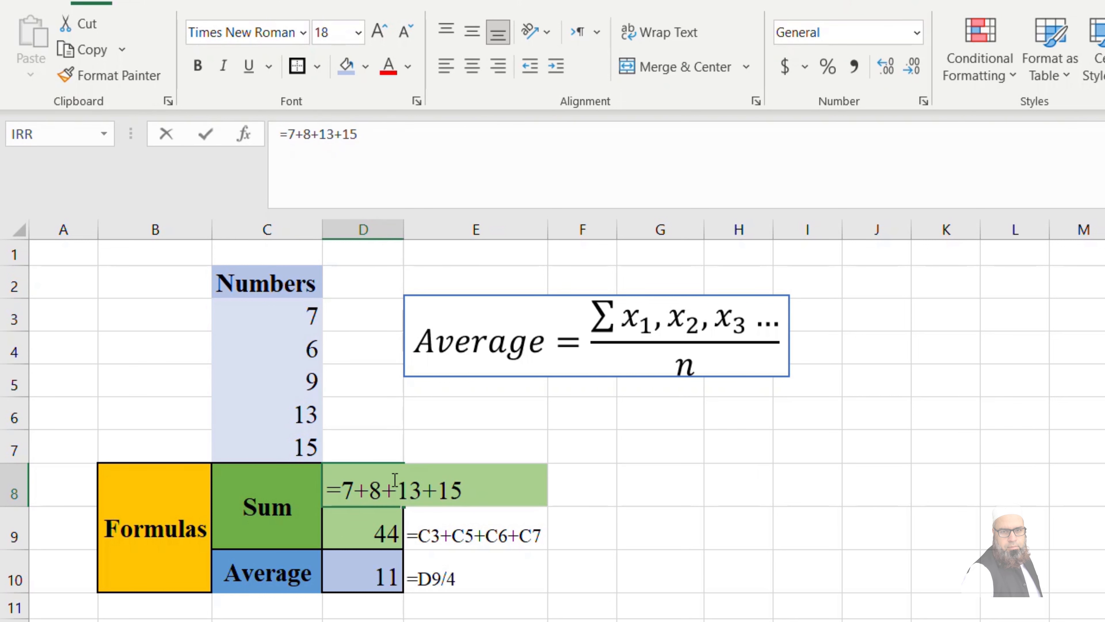
pyautogui.press('Return')
pyautogui.doubleClick(391, 520)
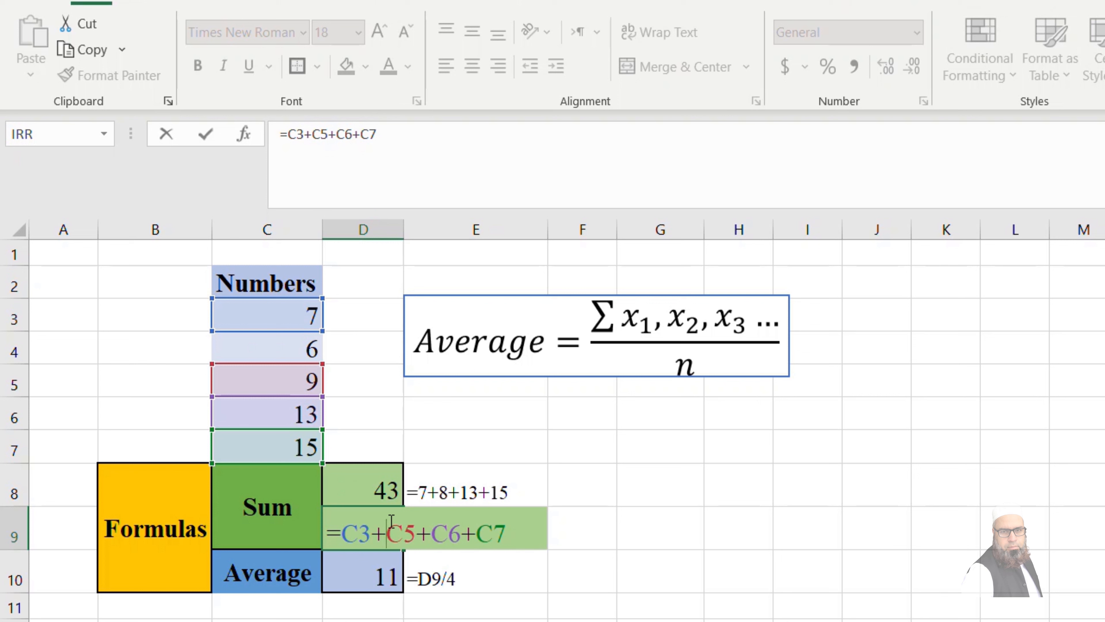
pyautogui.press('Return')
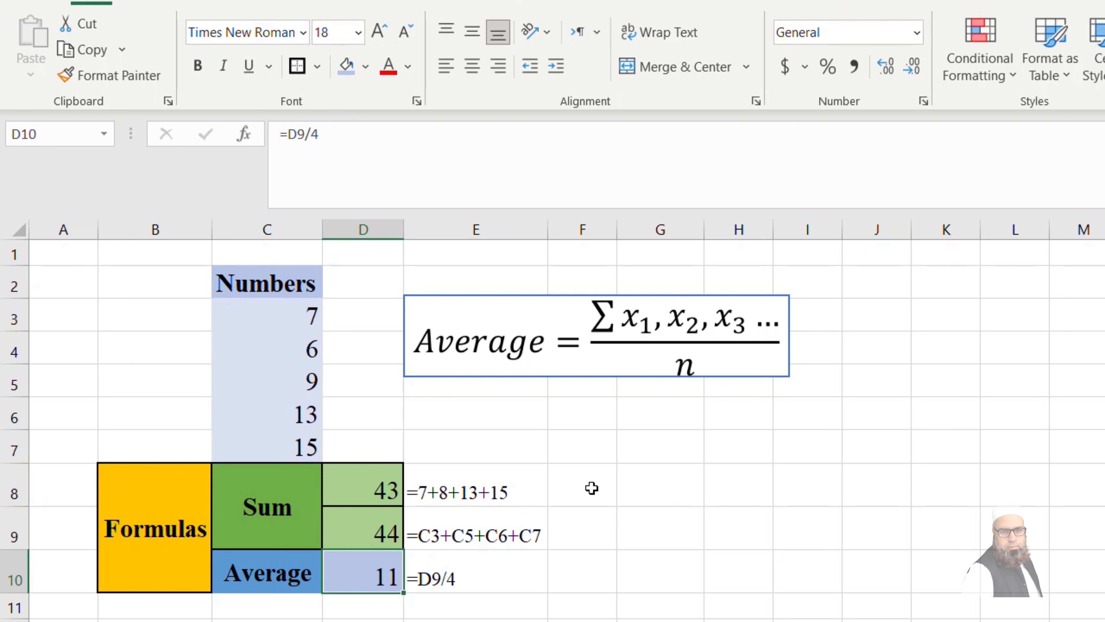
# Clear the number in C4 and delete the inserted row 4.
pyautogui.press('Up')
pyautogui.press('Up')
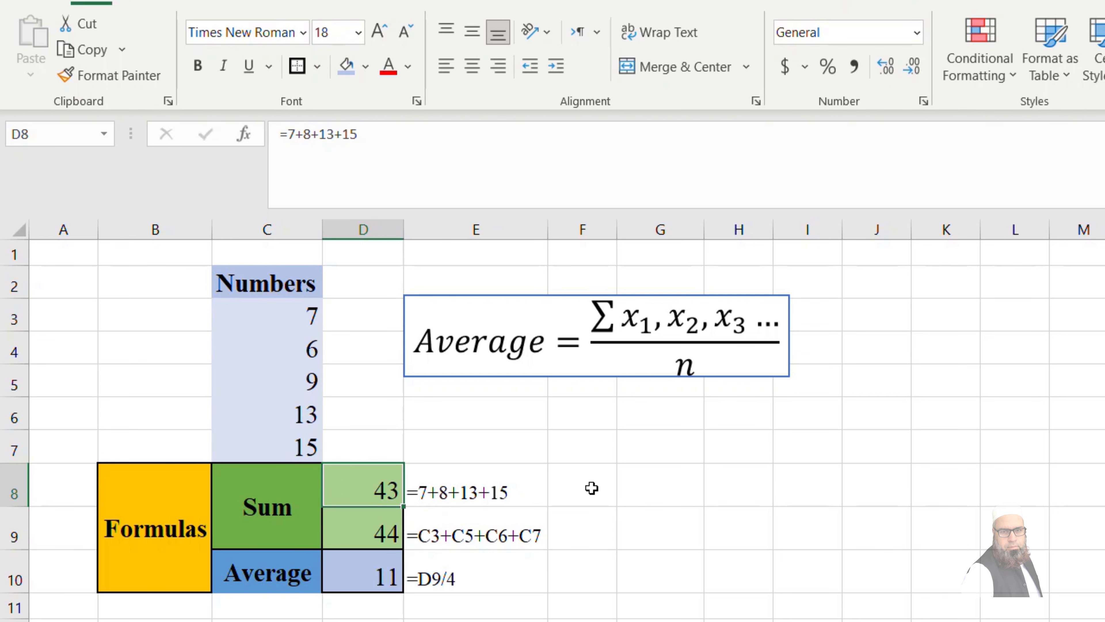
pyautogui.press('Up')
pyautogui.press('Up')
pyautogui.press('Up')
pyautogui.press('Up')
pyautogui.press('Left')
pyautogui.press('Delete')
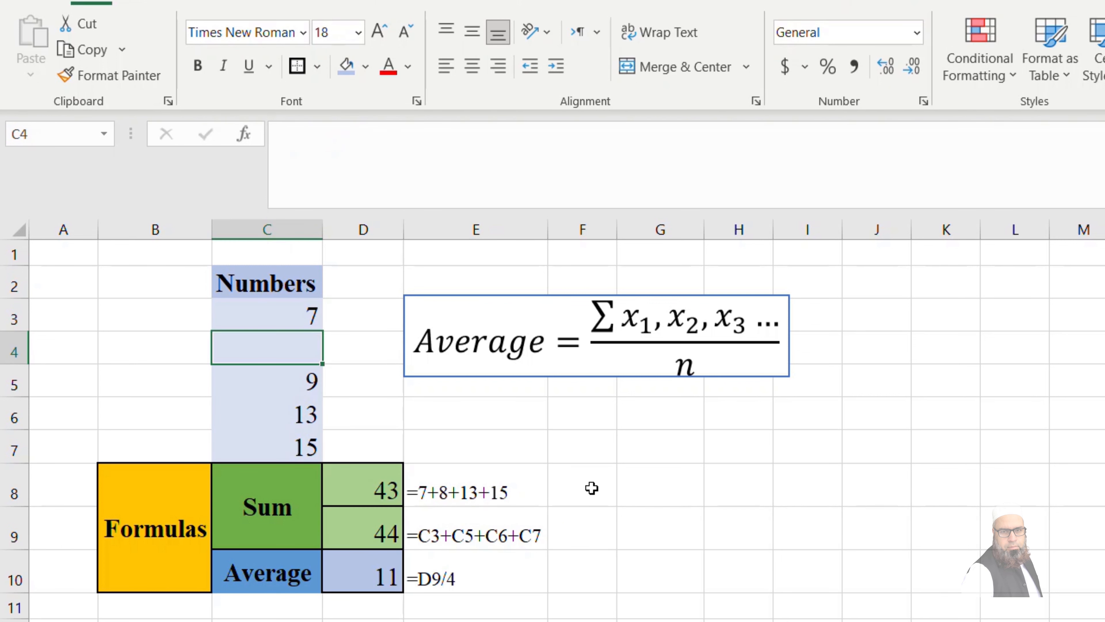
pyautogui.hotkey('shift', 'space')
pyautogui.hotkey('ctrl', '-')
pyautogui.click(592, 488)
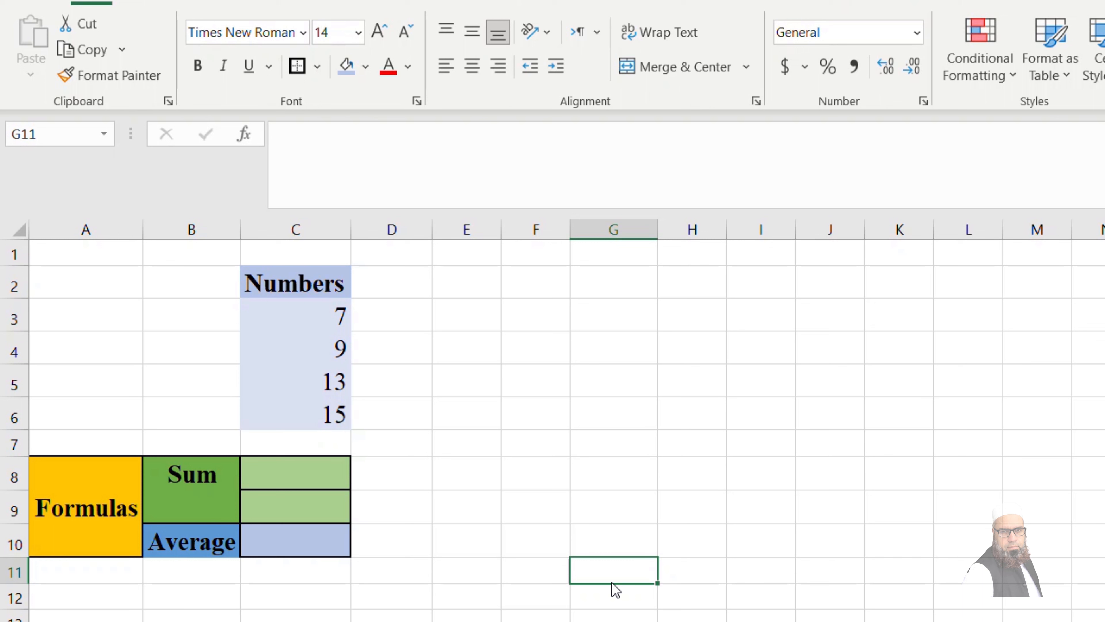
# Enter the formula =SUM(C3:C6) in the first Sum cell, C8, of the Functions sheet.
pyautogui.click(309, 478)
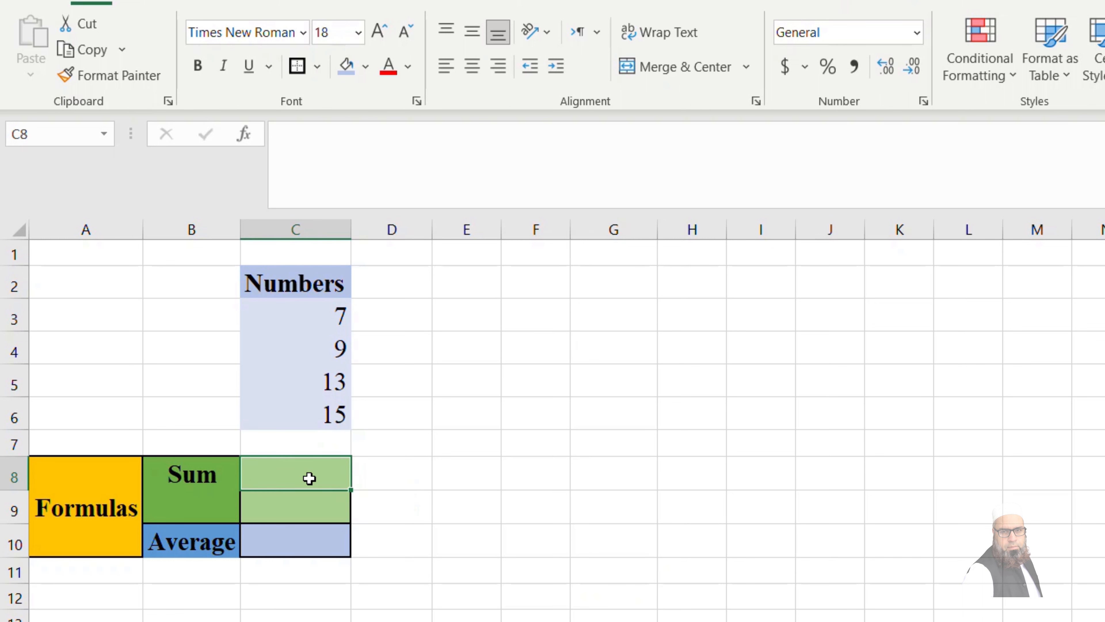
pyautogui.write('=')
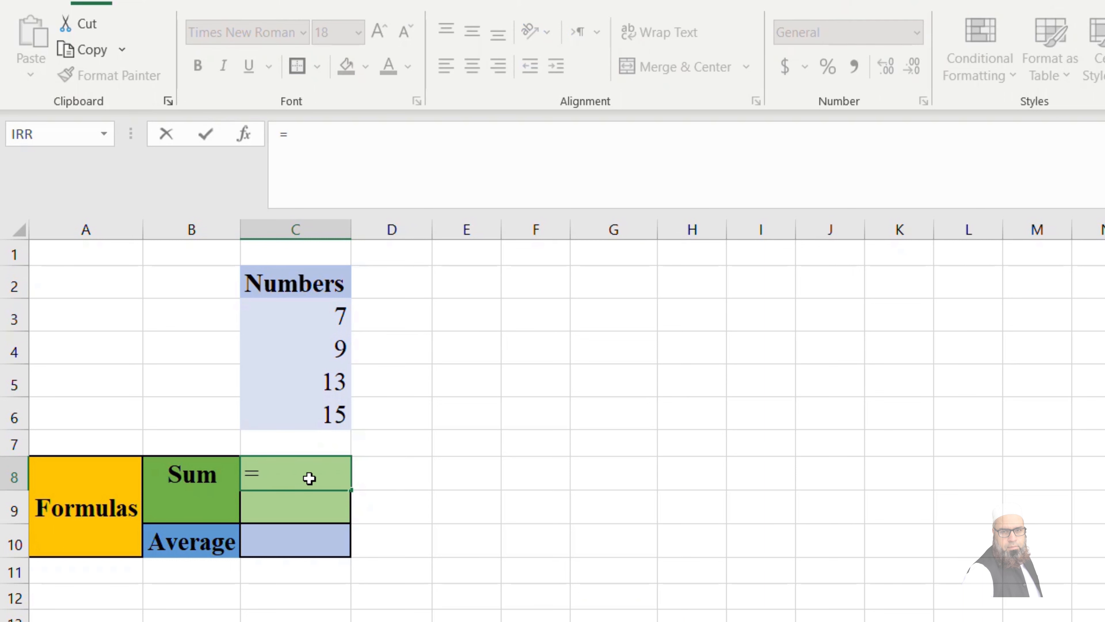
pyautogui.write('sum(')
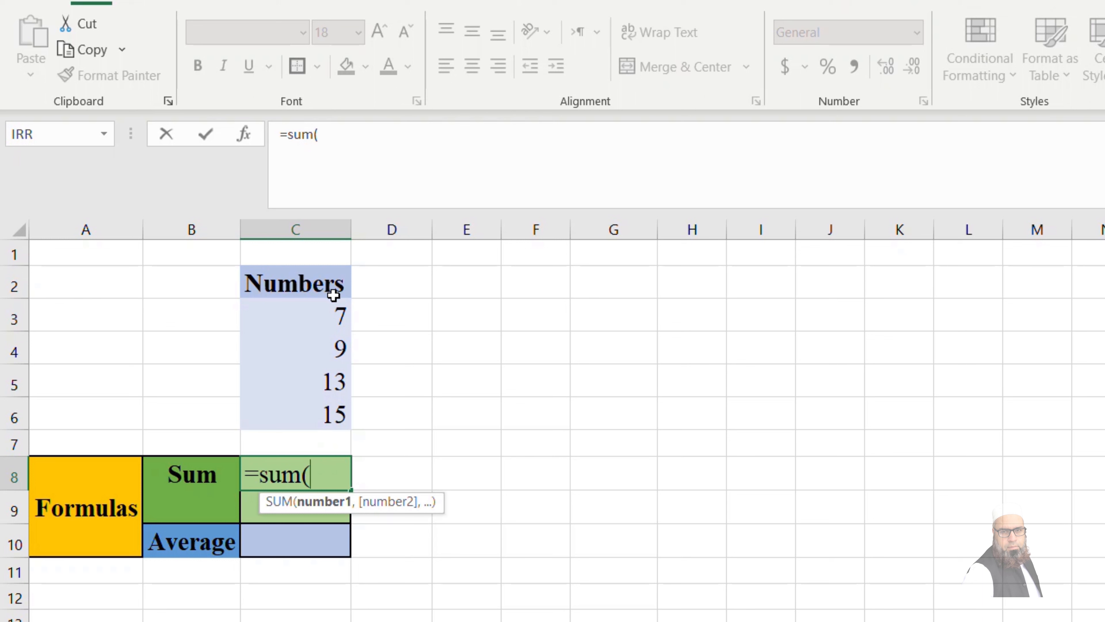
pyautogui.moveTo(305, 314); pyautogui.dragTo(318, 426)
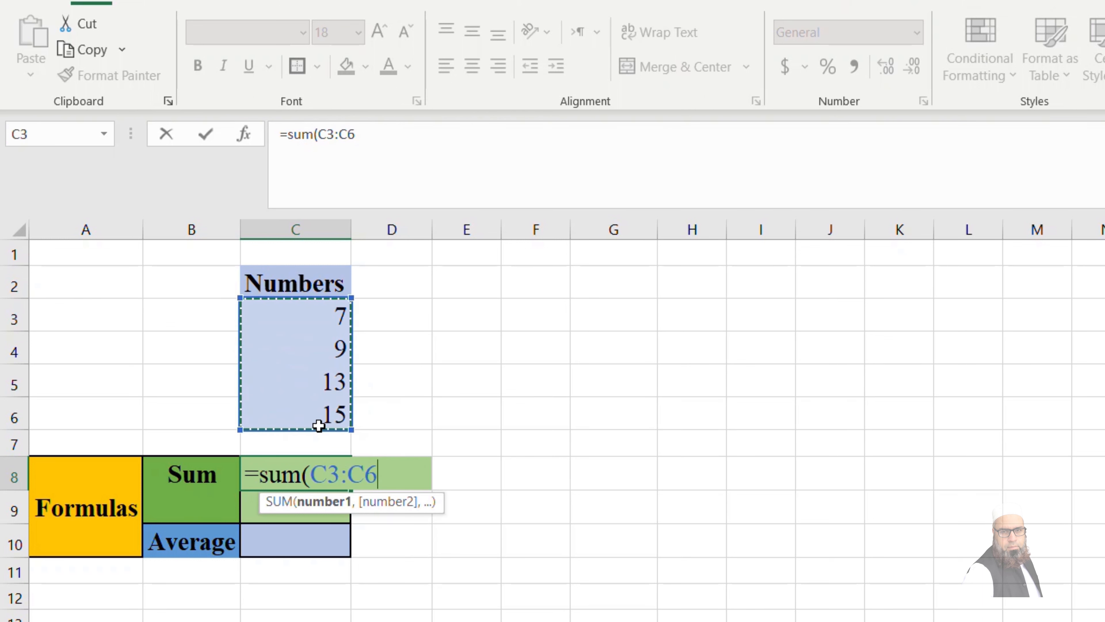
pyautogui.write(')')
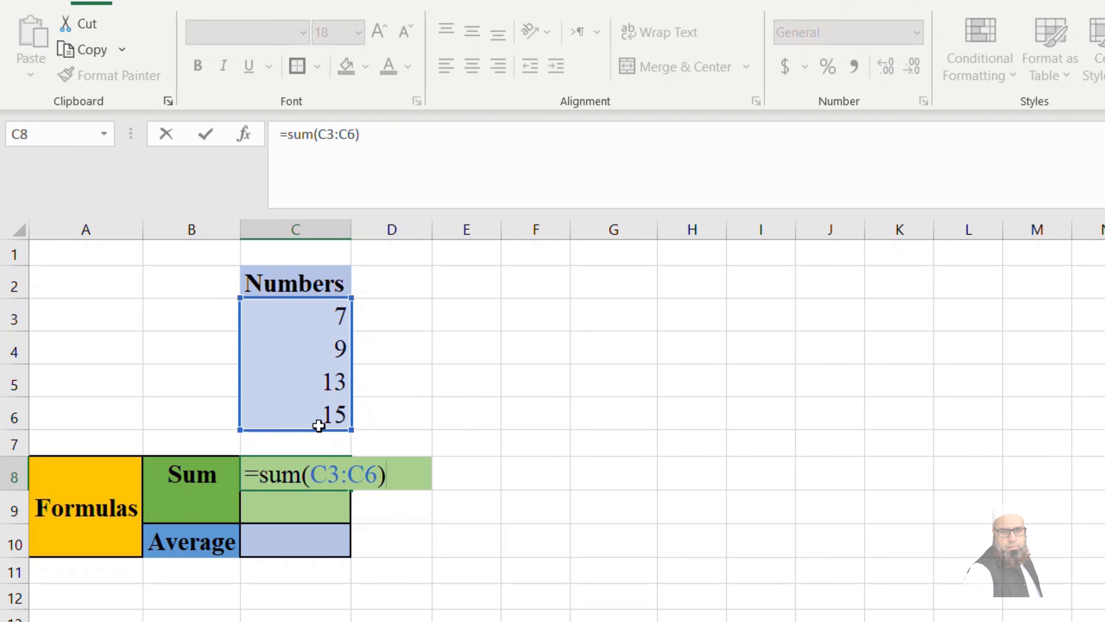
pyautogui.press('Return')
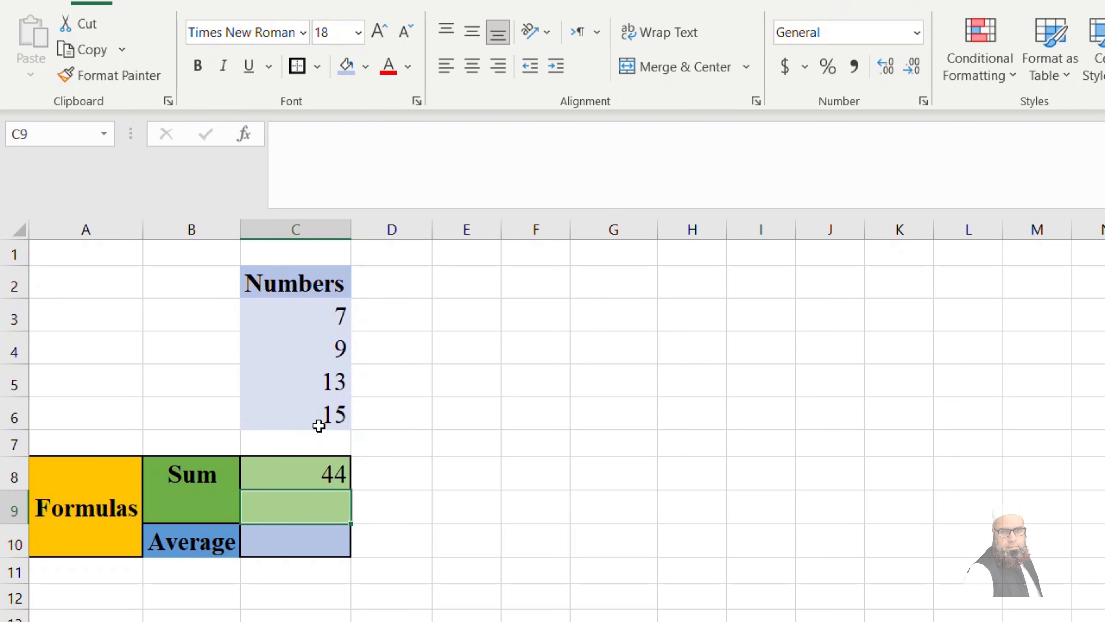
# Clear the formula in C8 and replace it with the AutoSum formula =SUM(C3:C7).
pyautogui.click(270, 476)
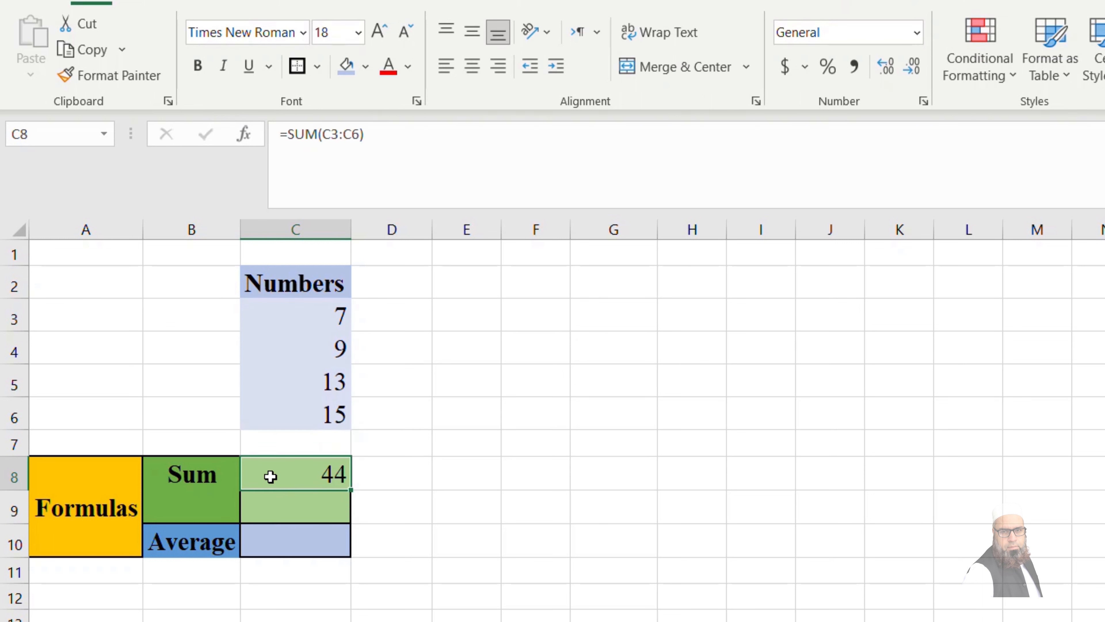
pyautogui.write('=')
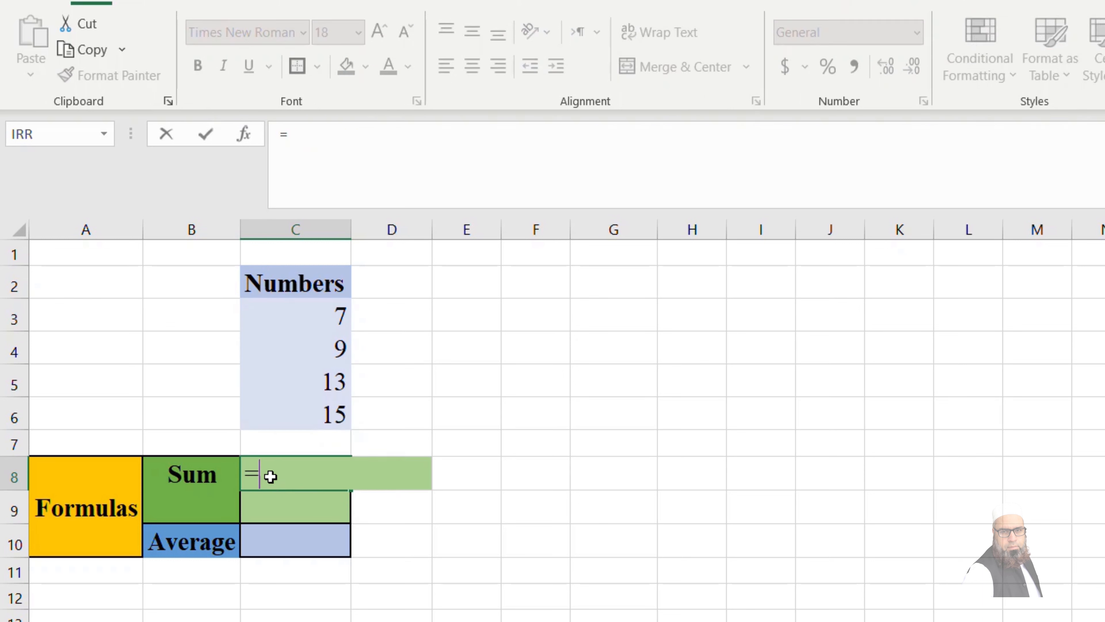
pyautogui.press('BackSpace')
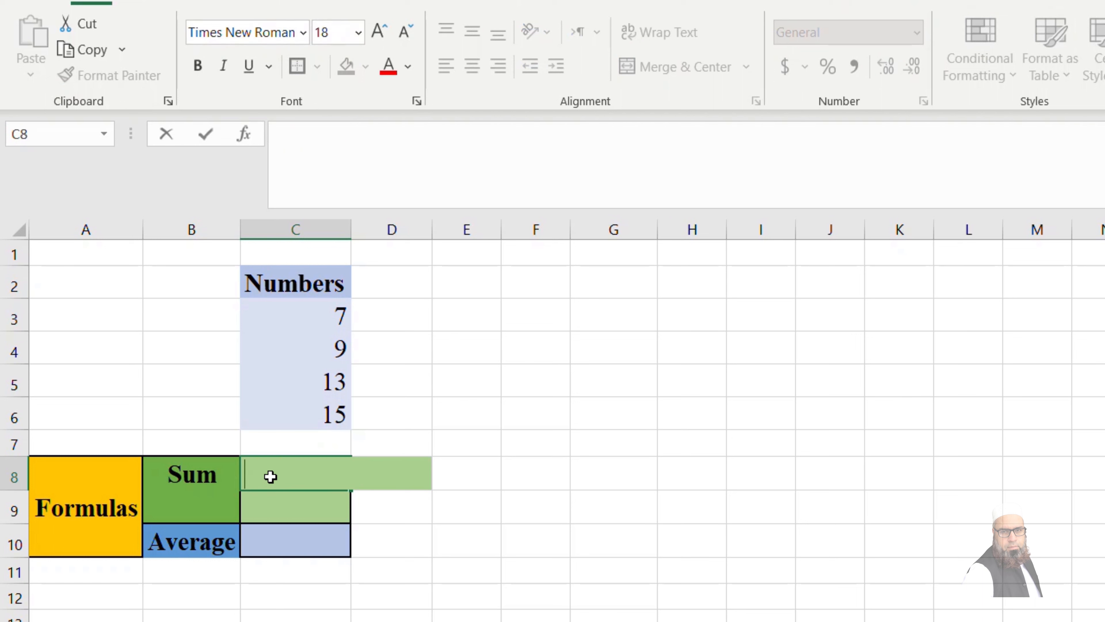
pyautogui.press('Return')
pyautogui.click(313, 476)
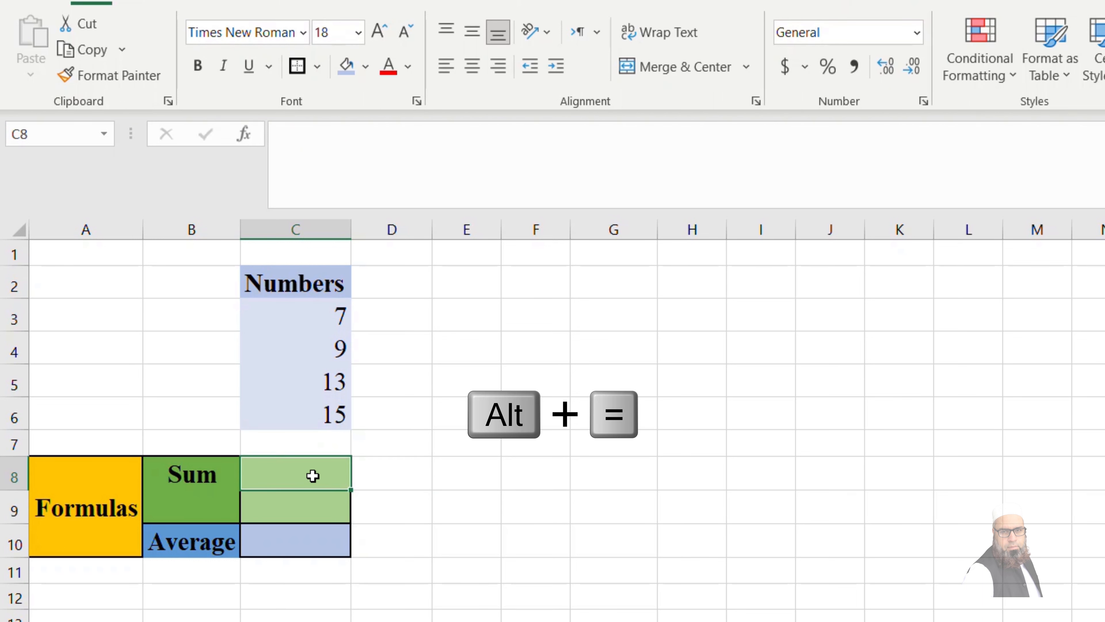
pyautogui.hotkey('alt', '=')
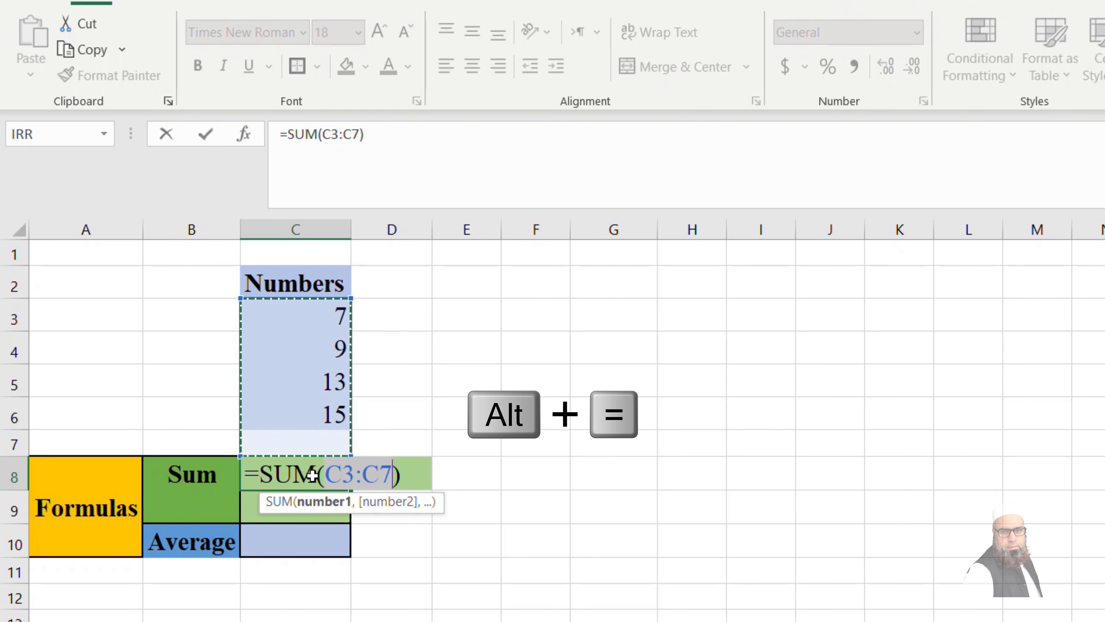
pyautogui.hotkey('ctrl', 'Return')
pyautogui.click(565, 498)
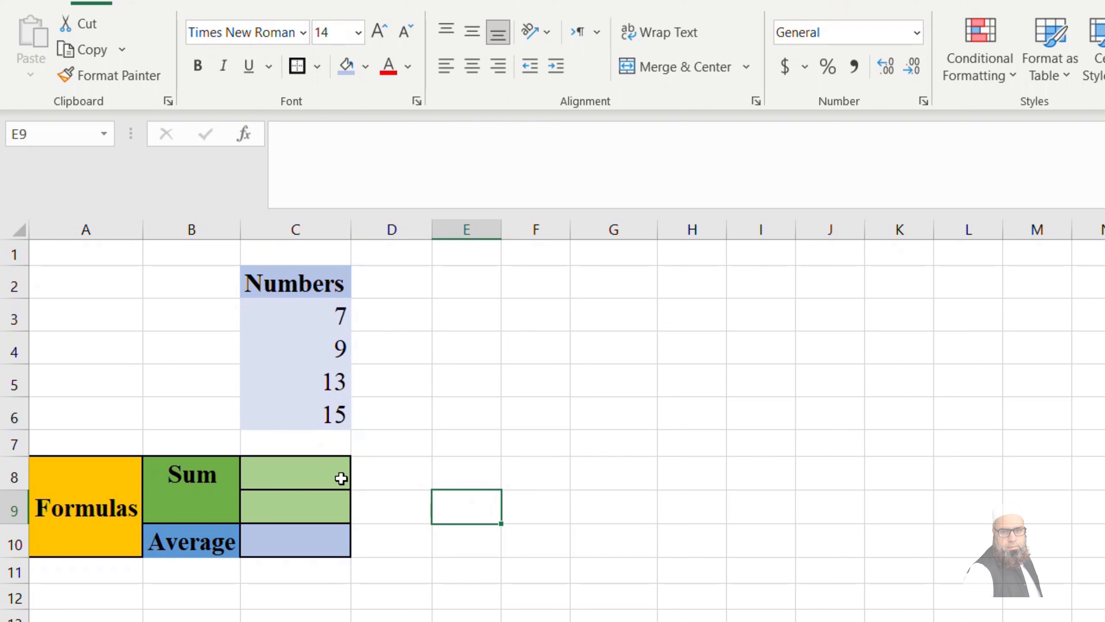
# Apply AutoSum again in the emptied cell C8, accepting the range C3:C7.
pyautogui.click(342, 477)
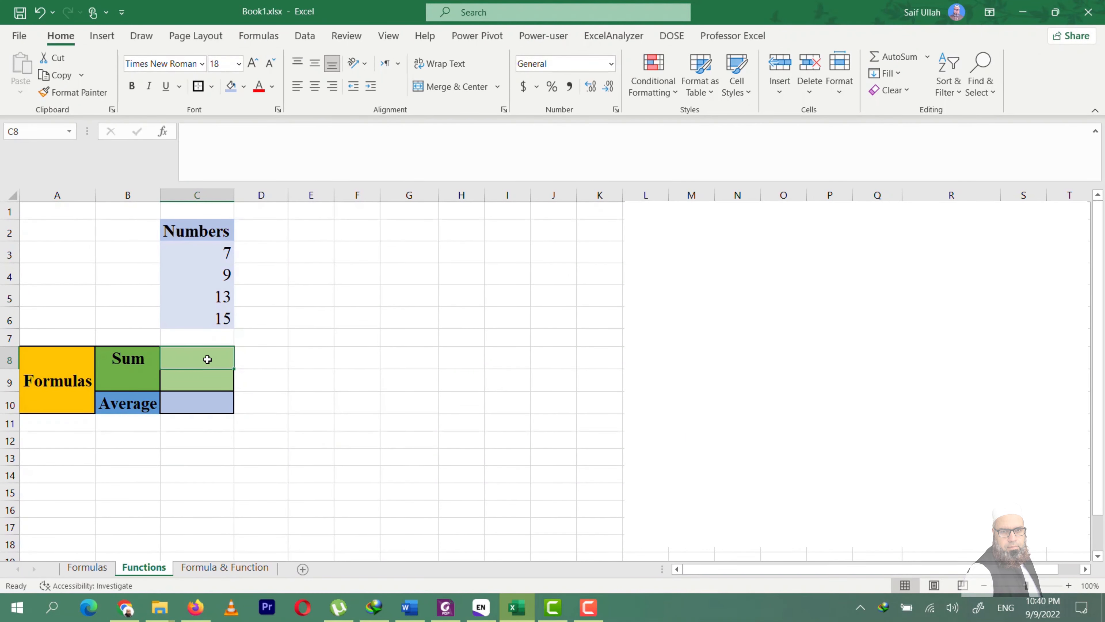
pyautogui.click(898, 59)
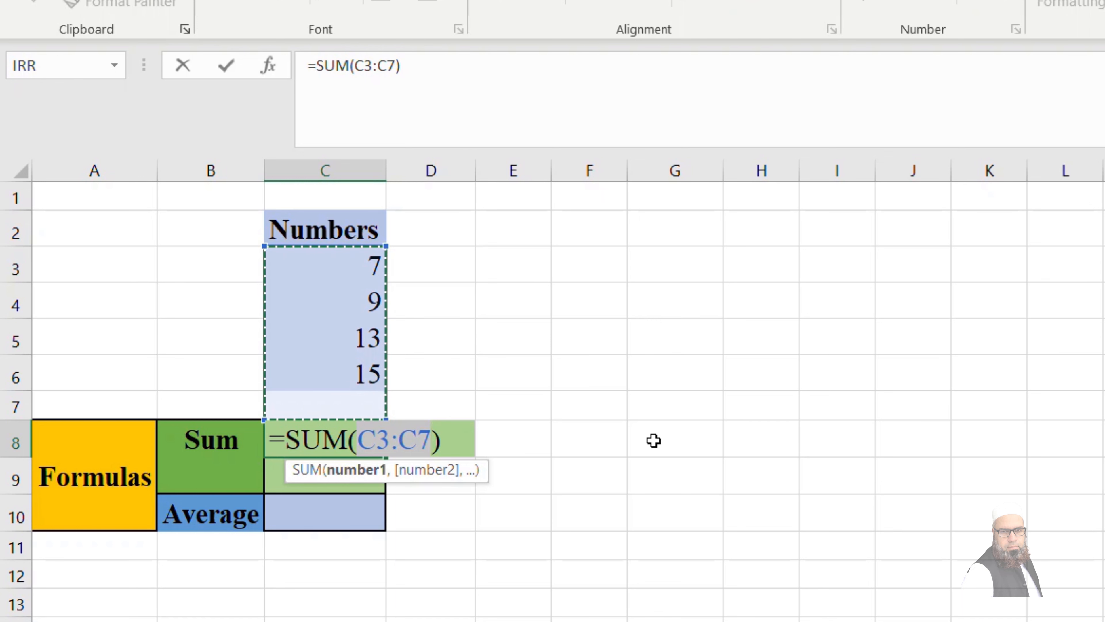
pyautogui.press('Return')
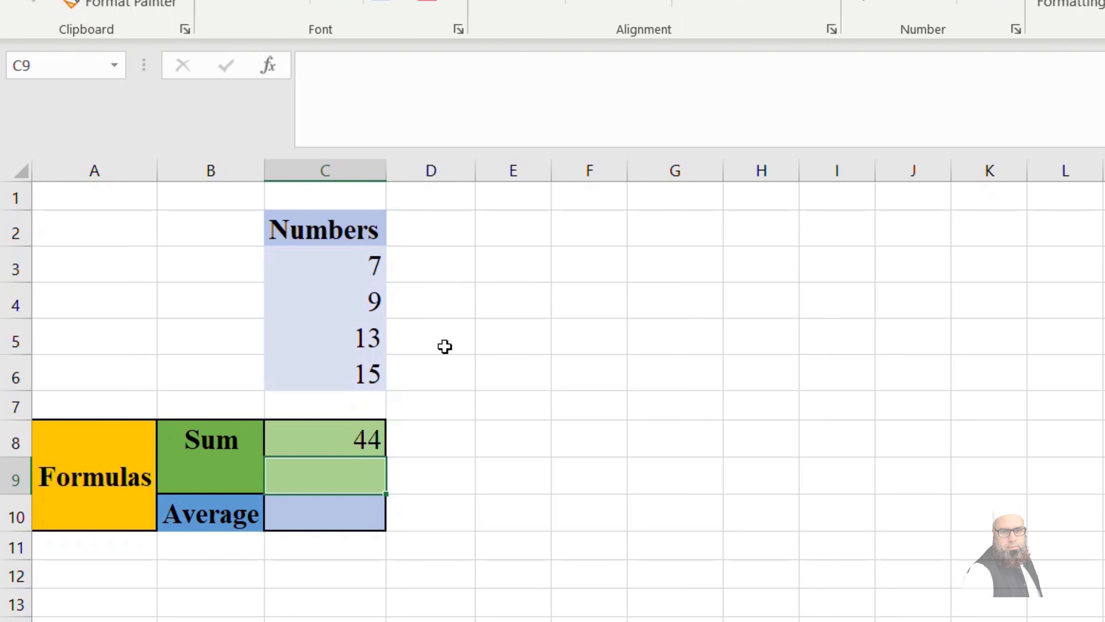
# Start a function in C9 with Insert Function, search for "add values" and choose SUM from the recommended functions.
pyautogui.click(268, 66)
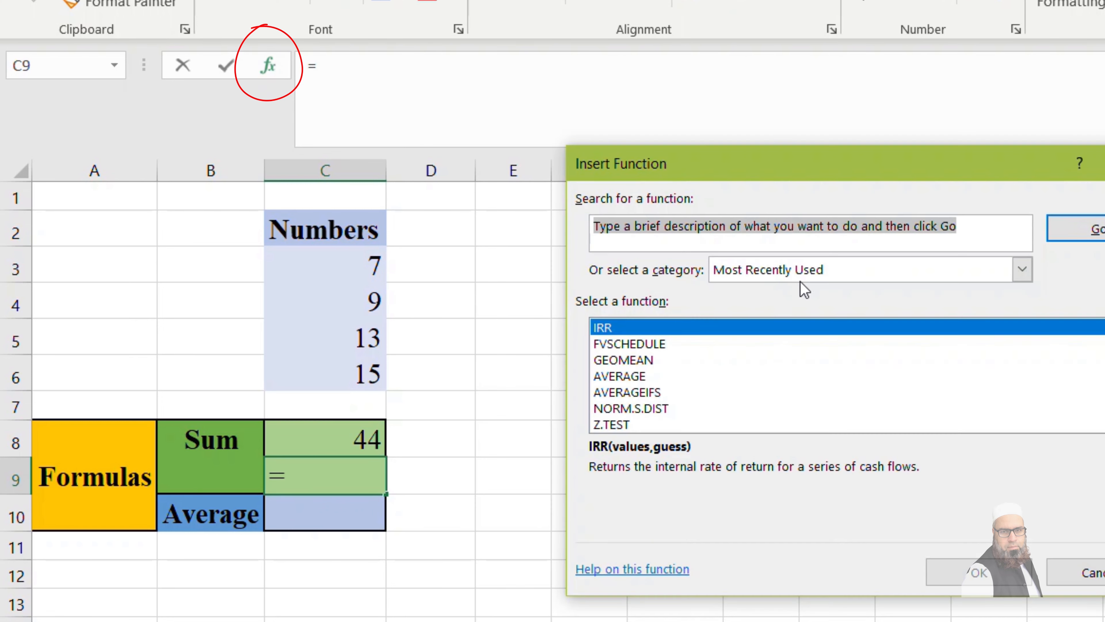
pyautogui.moveTo(834, 177); pyautogui.dragTo(493, 167)
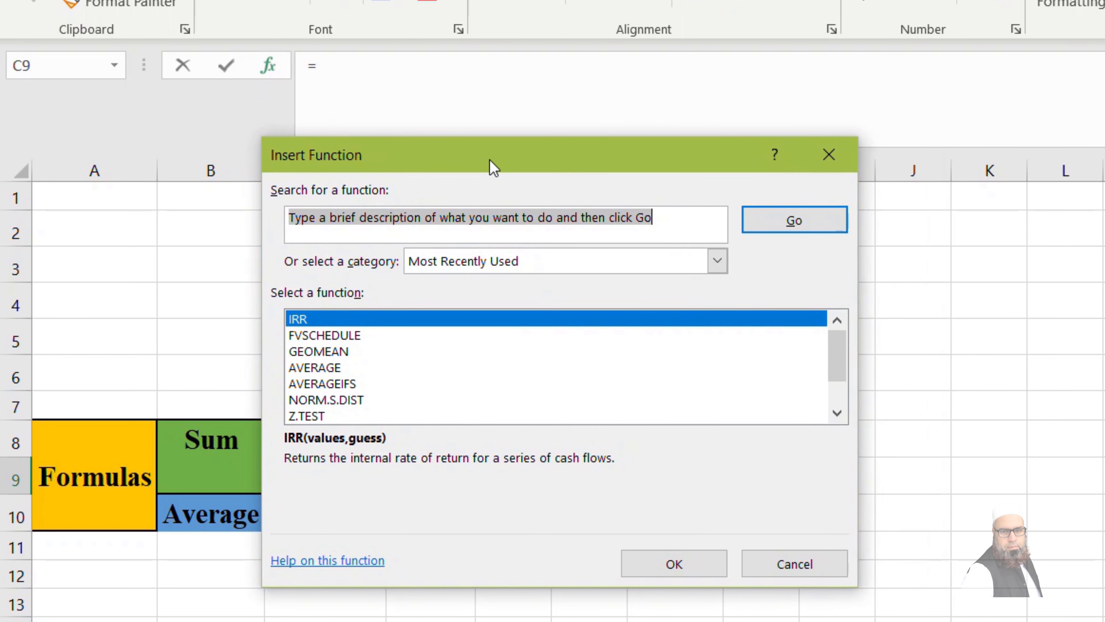
pyautogui.write('a')
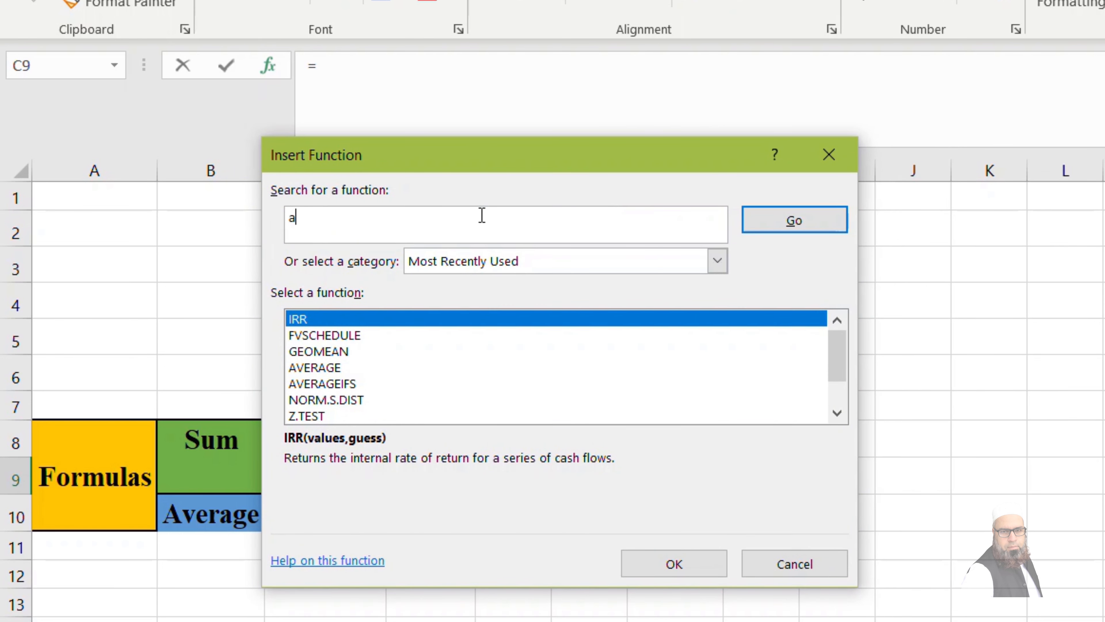
pyautogui.write('dd values')
pyautogui.press('Return')
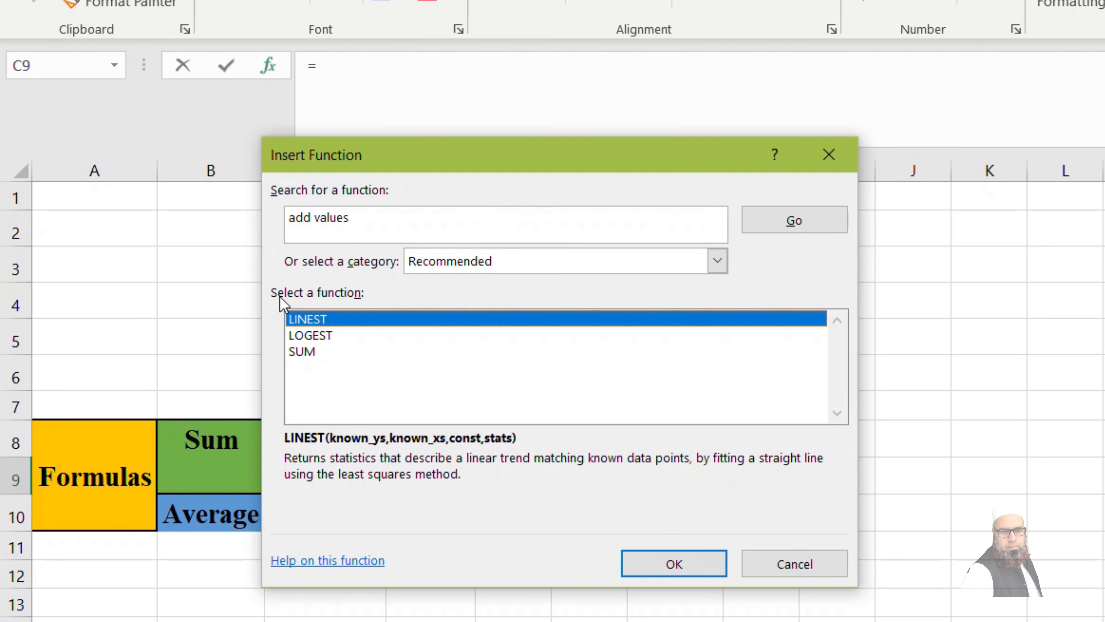
pyautogui.click(315, 340)
pyautogui.click(315, 352)
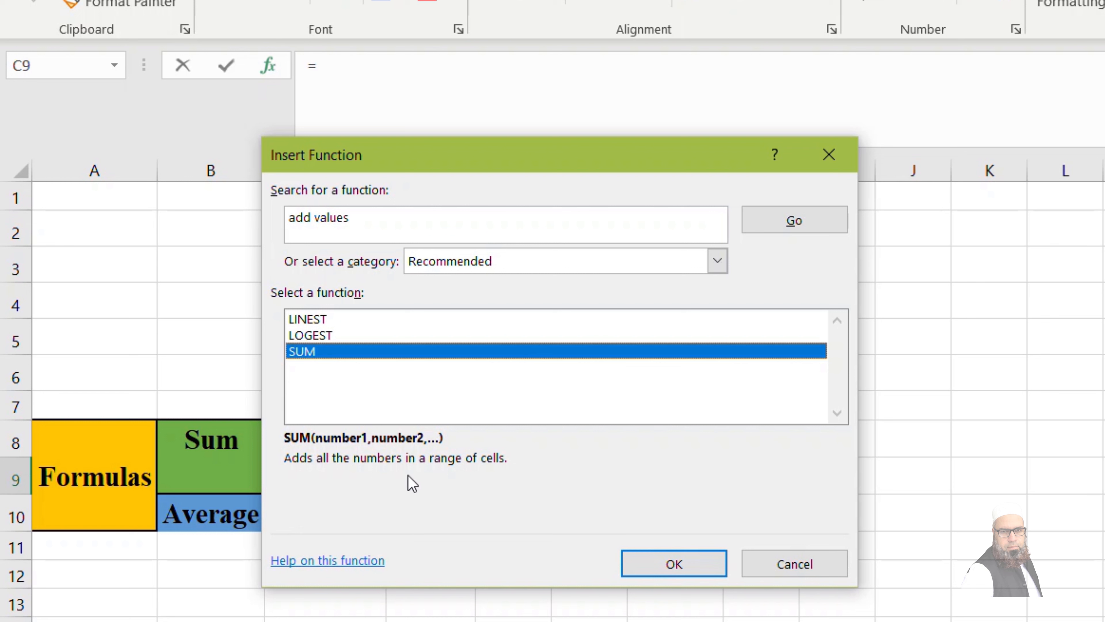
pyautogui.click(666, 580)
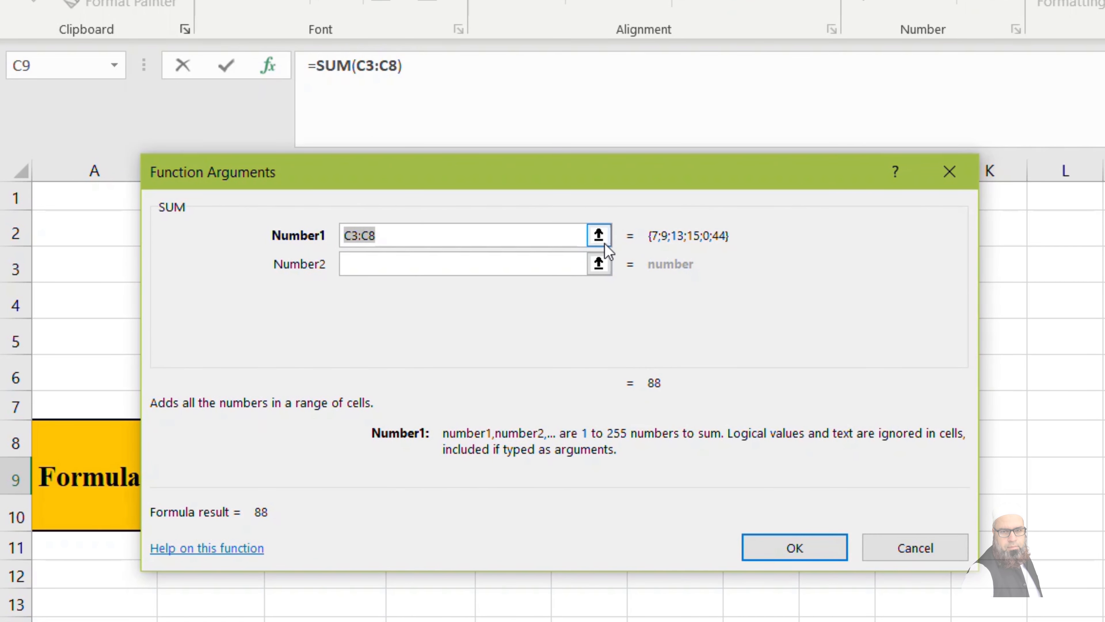
# Set the Number1 argument of SUM to the range C3:C6 and complete the formula in C9.
pyautogui.click(603, 242)
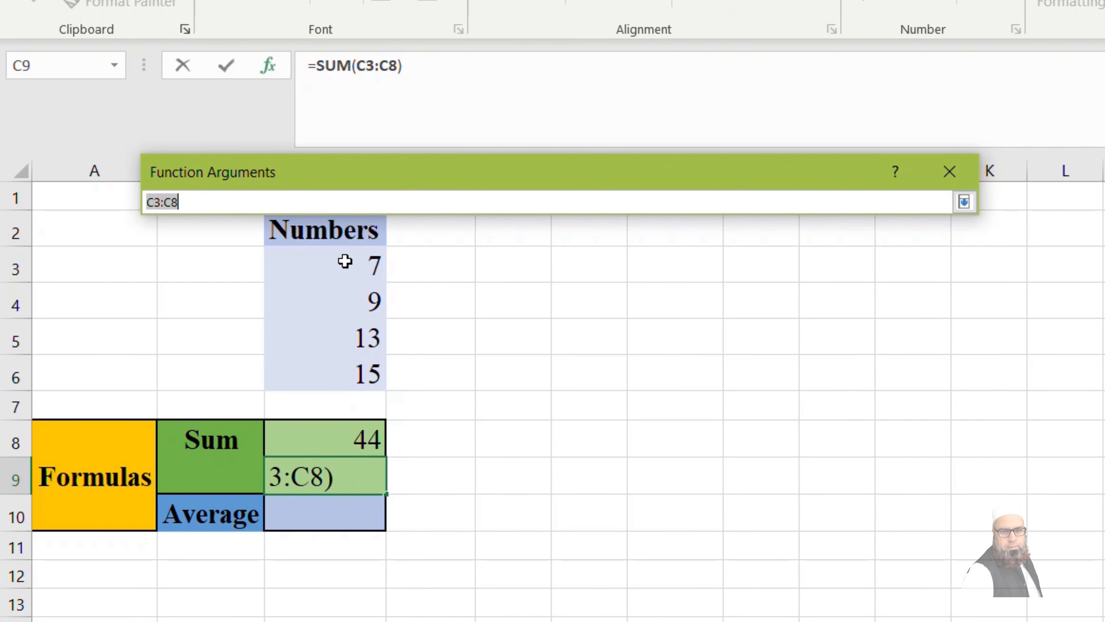
pyautogui.moveTo(345, 261); pyautogui.dragTo(349, 368)
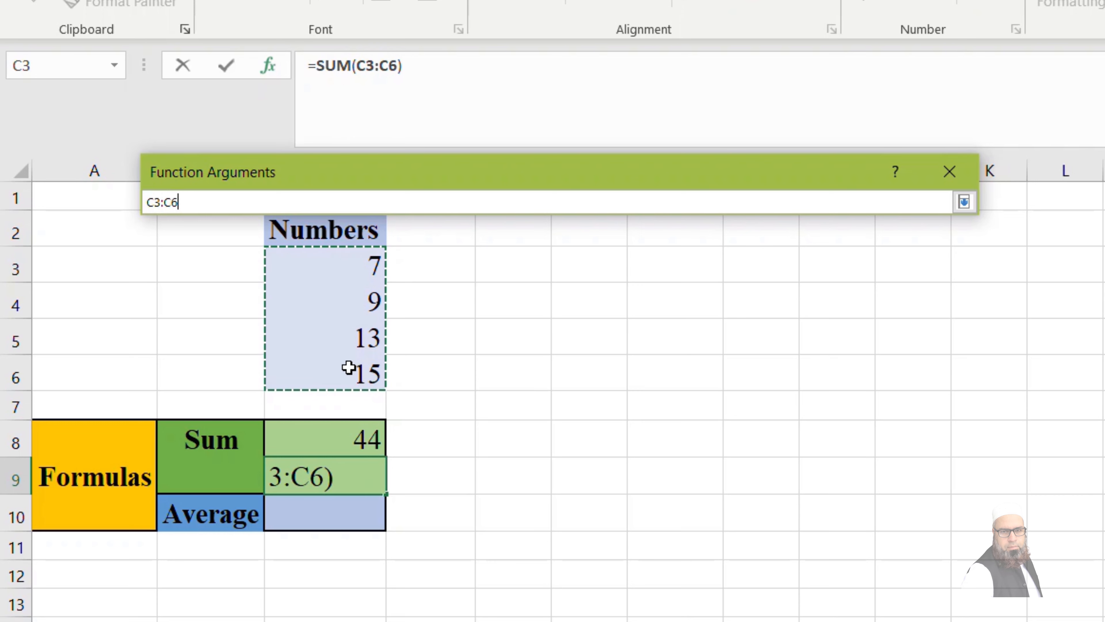
pyautogui.press('Return')
pyautogui.press('Return')
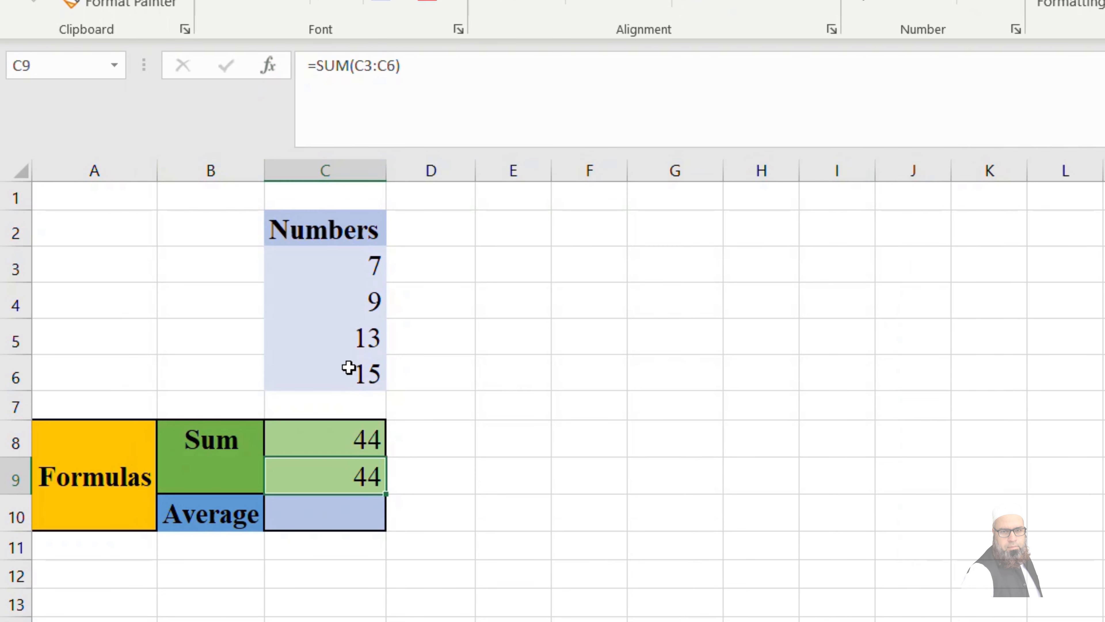
pyautogui.click(571, 512)
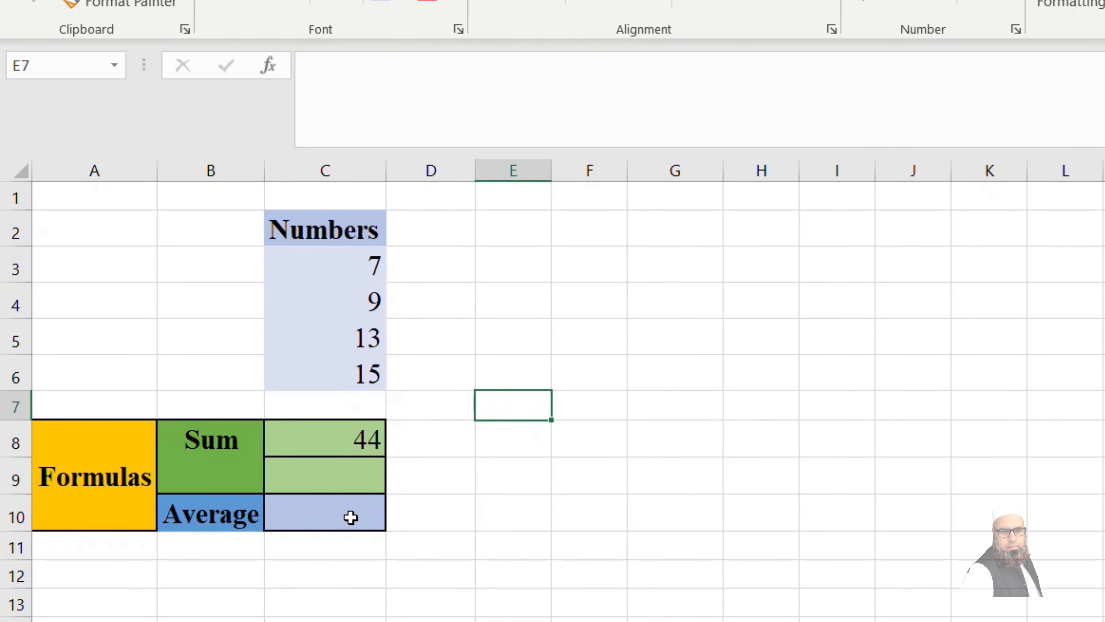
# Start a function in the Average cell C10 with Insert Function, search for "averag" and choose AVERAGE.
pyautogui.click(350, 517)
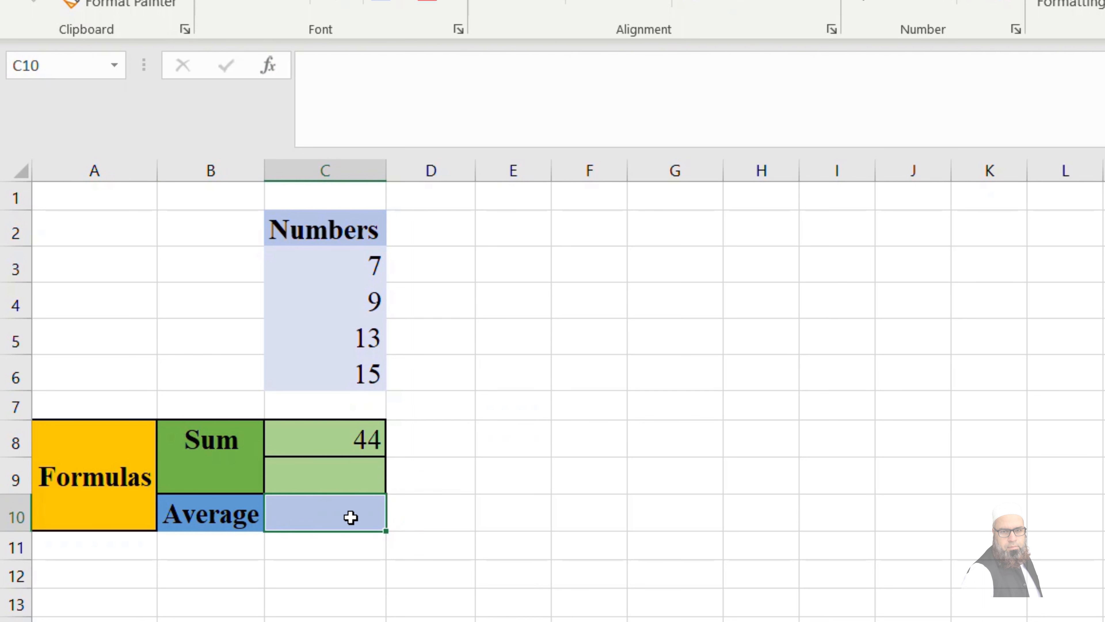
pyautogui.click(269, 66)
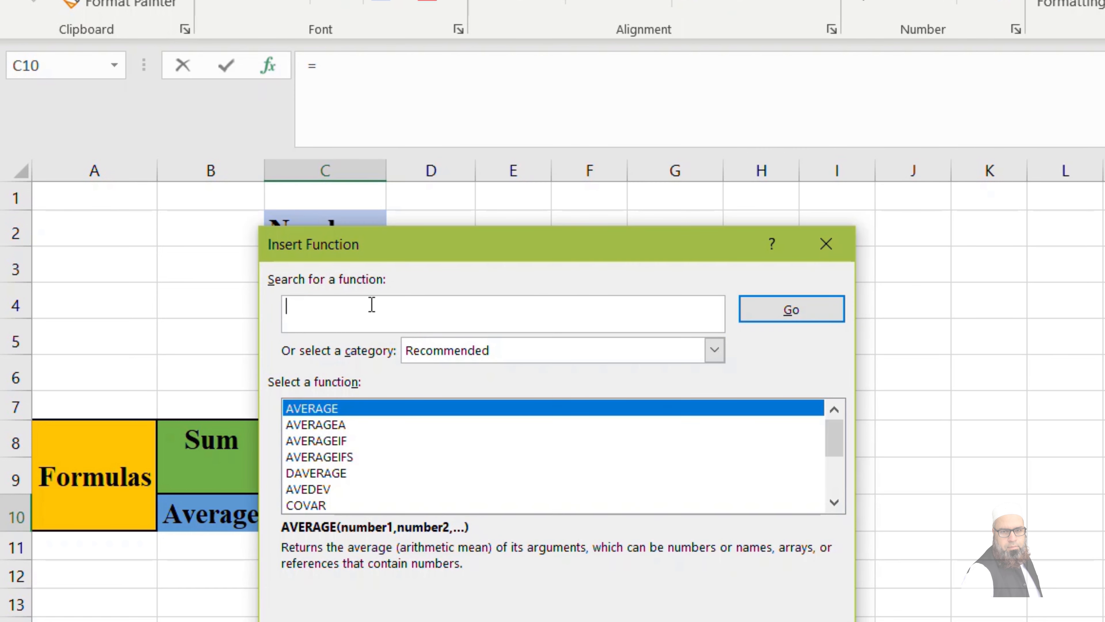
pyautogui.write('averag')
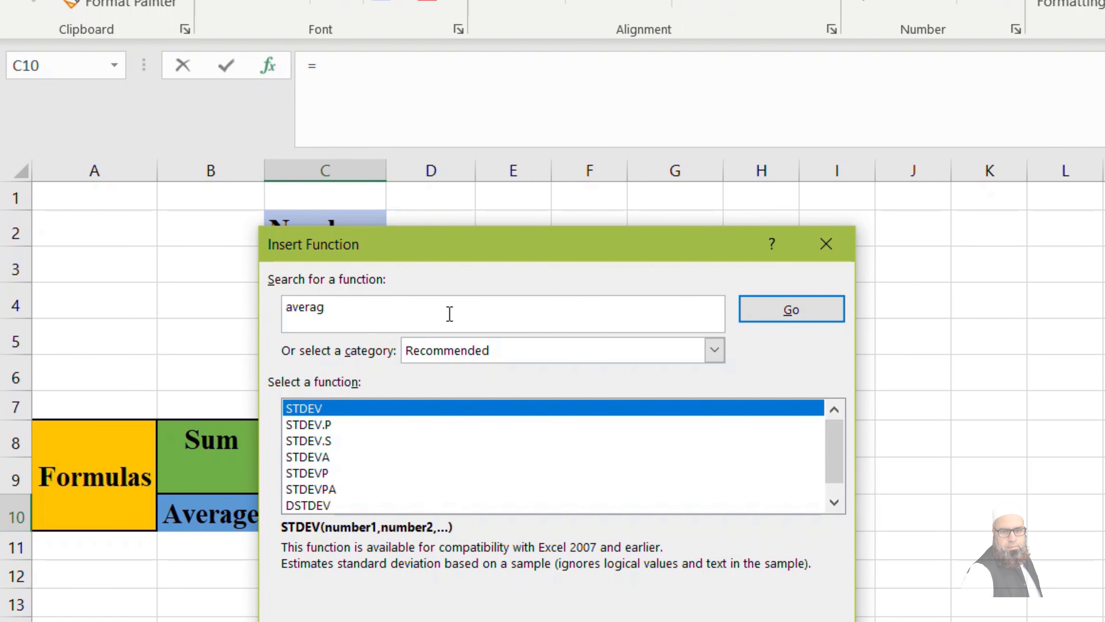
pyautogui.press('Return')
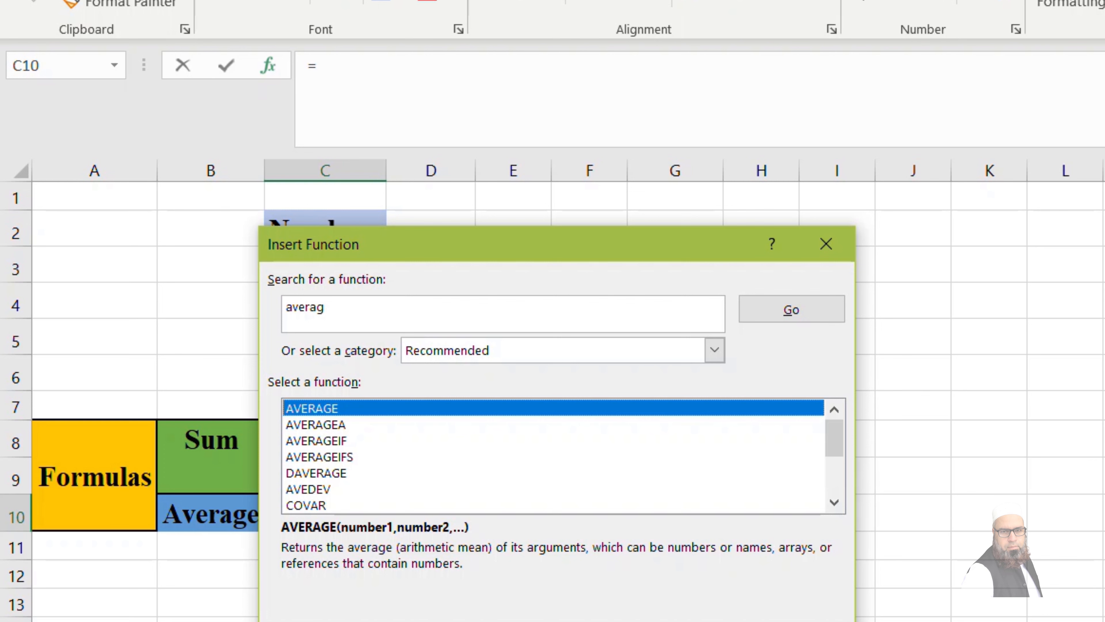
pyautogui.press('Return')
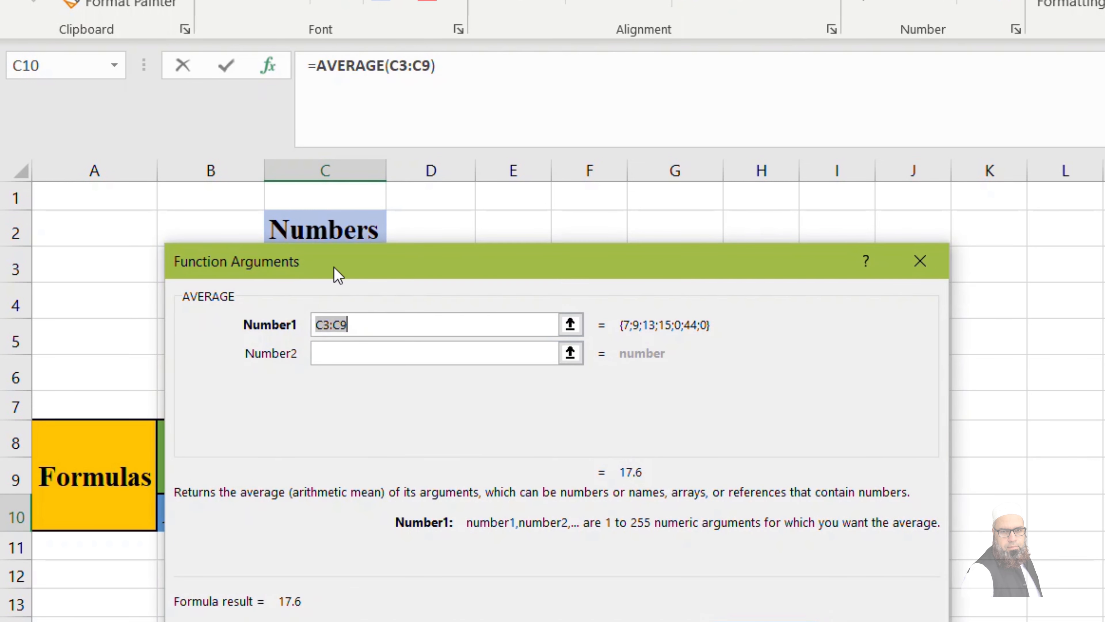
# Set the Number1 argument of AVERAGE to the range C3:C6 and complete the formula in C10.
pyautogui.moveTo(333, 268); pyautogui.dragTo(580, 39)
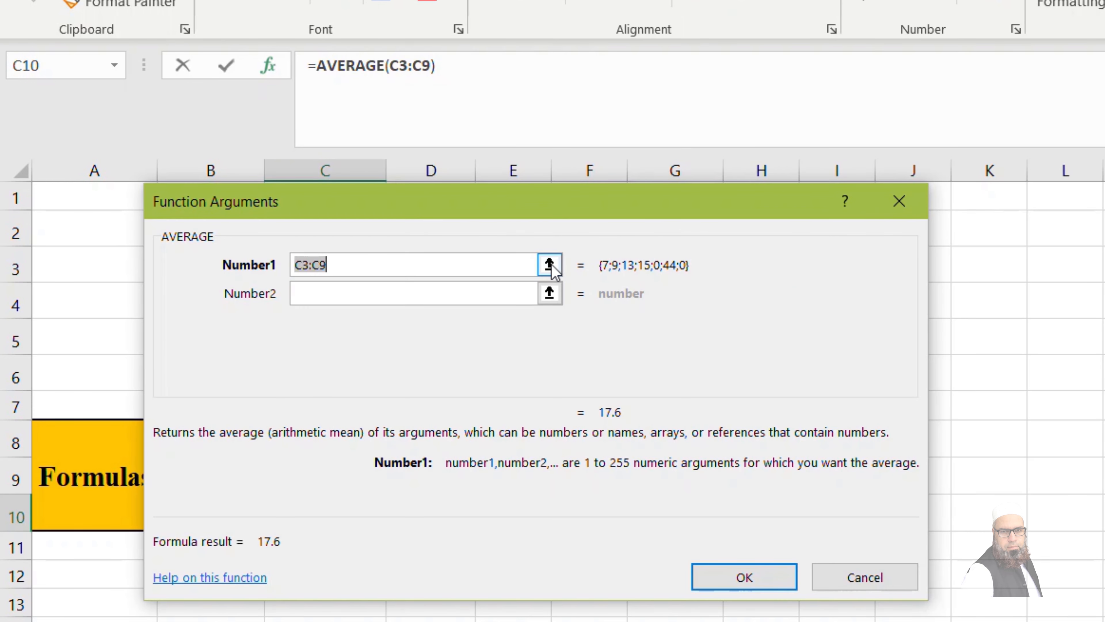
pyautogui.click(550, 264)
pyautogui.moveTo(348, 266); pyautogui.dragTo(348, 375)
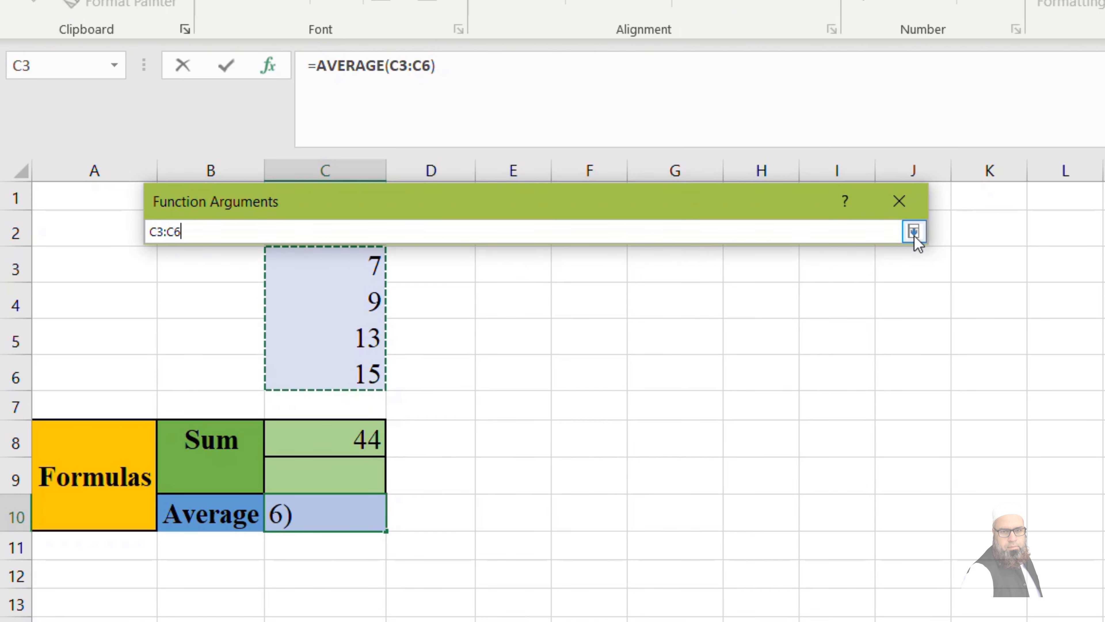
pyautogui.click(913, 233)
pyautogui.press('Return')
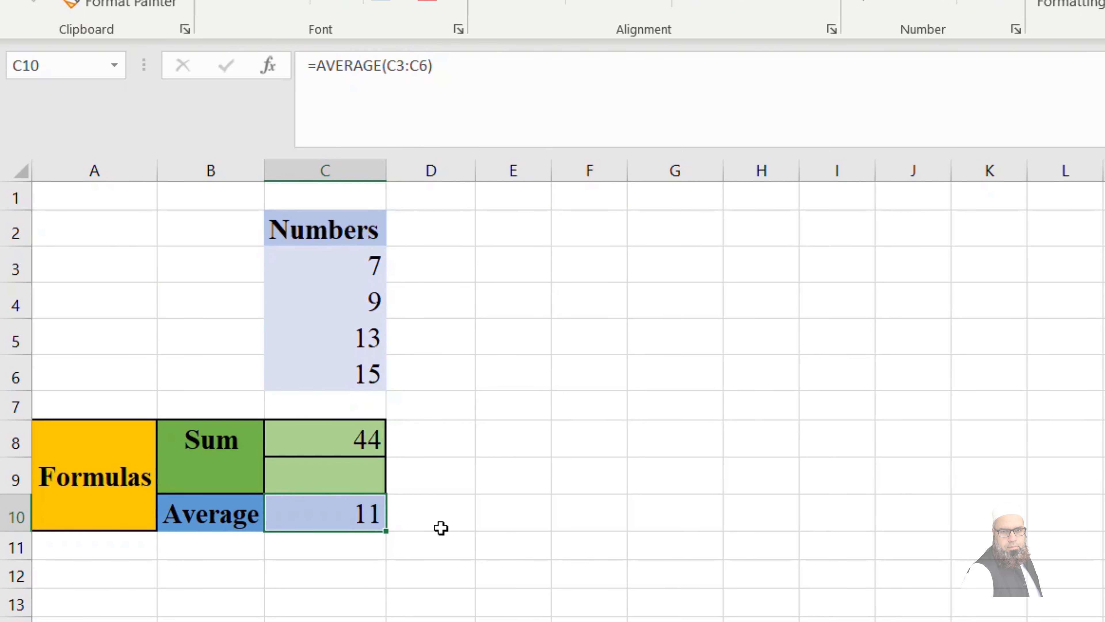
# Enter the formula =AVERAGE(C3:C6) directly in the Average cell C10, without Insert Function.
pyautogui.write('=')
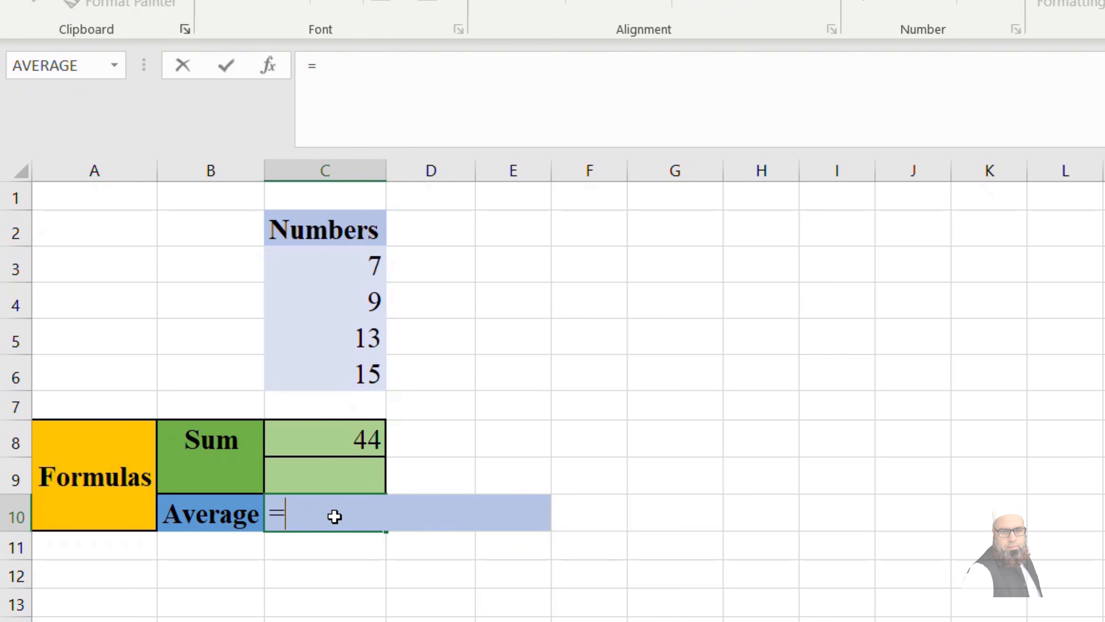
pyautogui.write('aver')
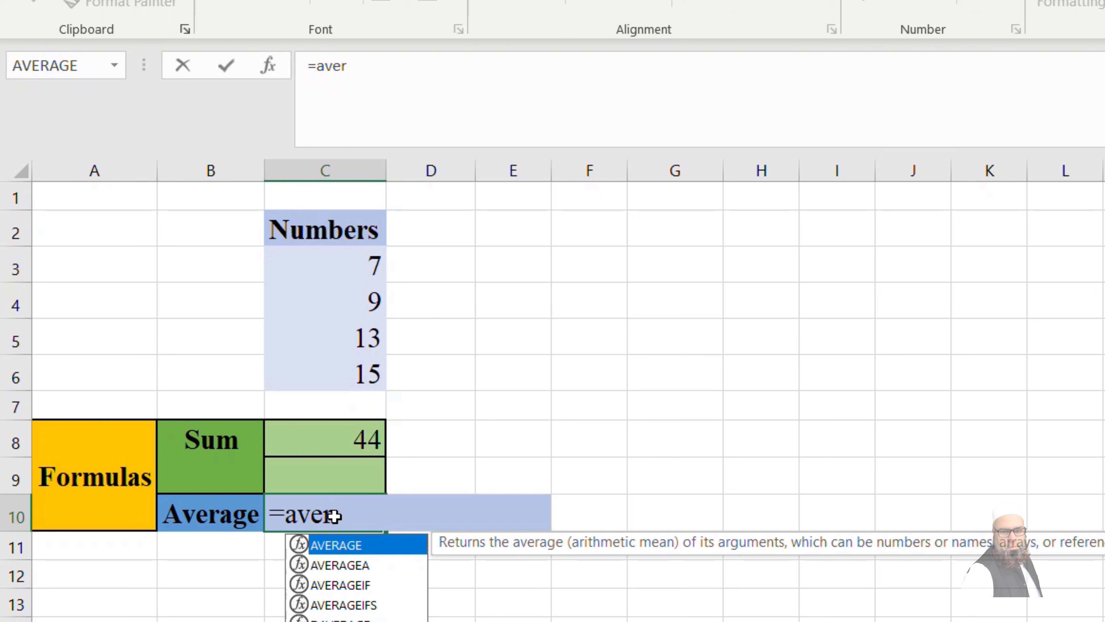
pyautogui.press('Tab')
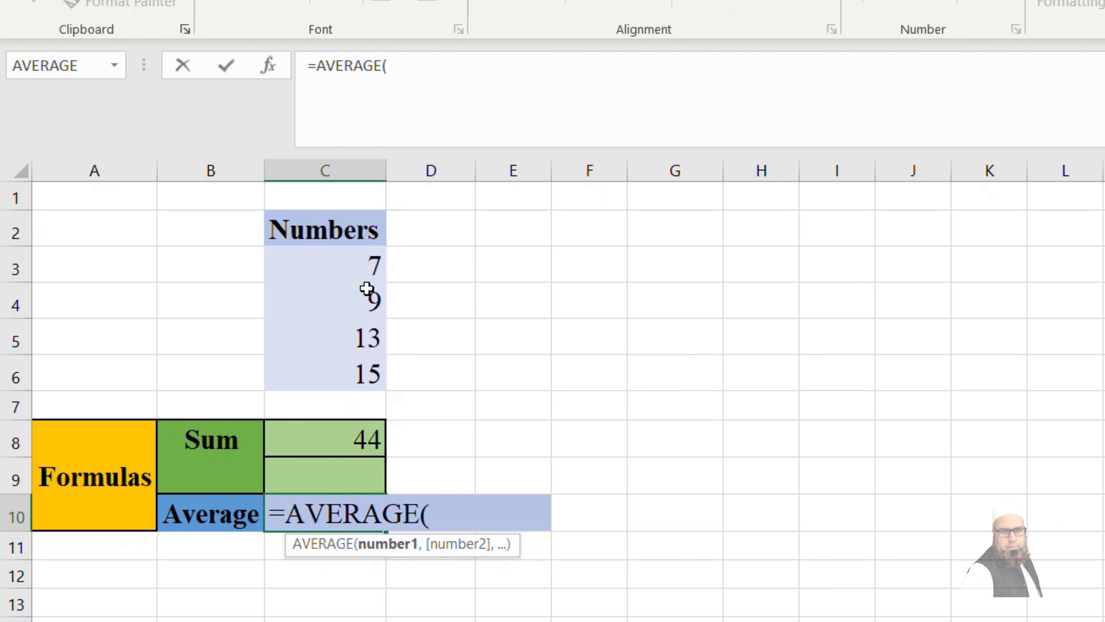
pyautogui.moveTo(367, 272); pyautogui.dragTo(340, 380)
pyautogui.write(')')
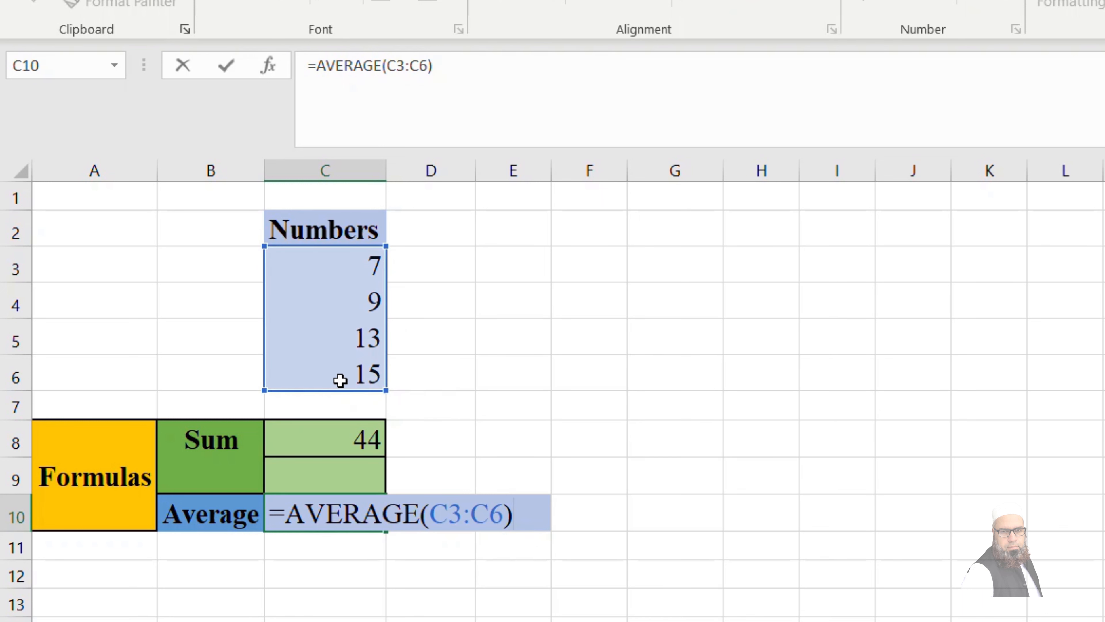
pyautogui.press('Return')
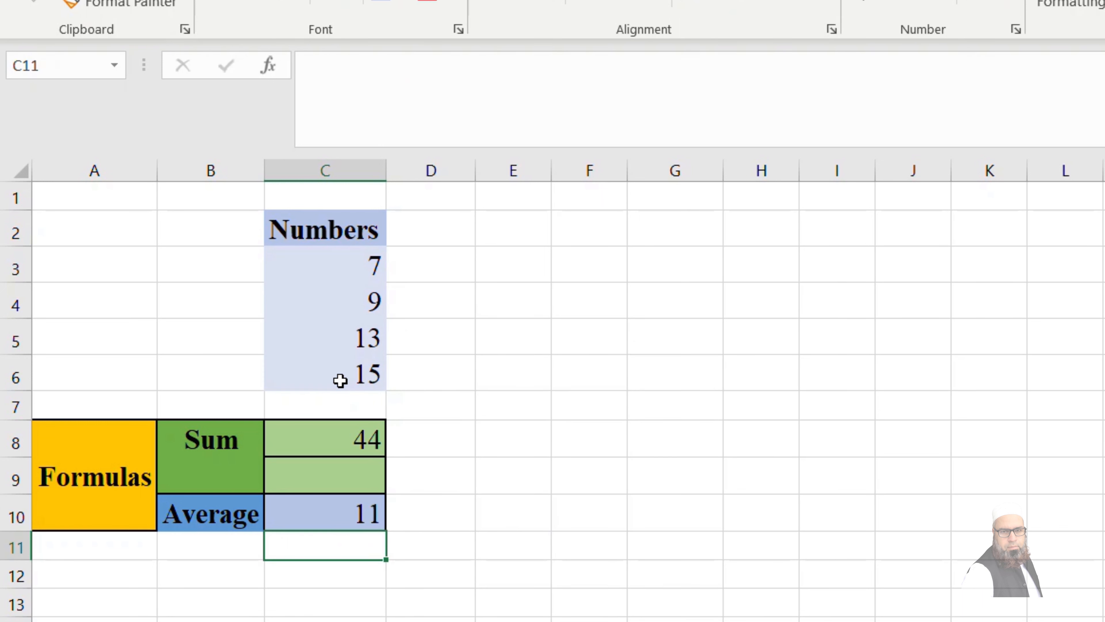
pyautogui.click(401, 482)
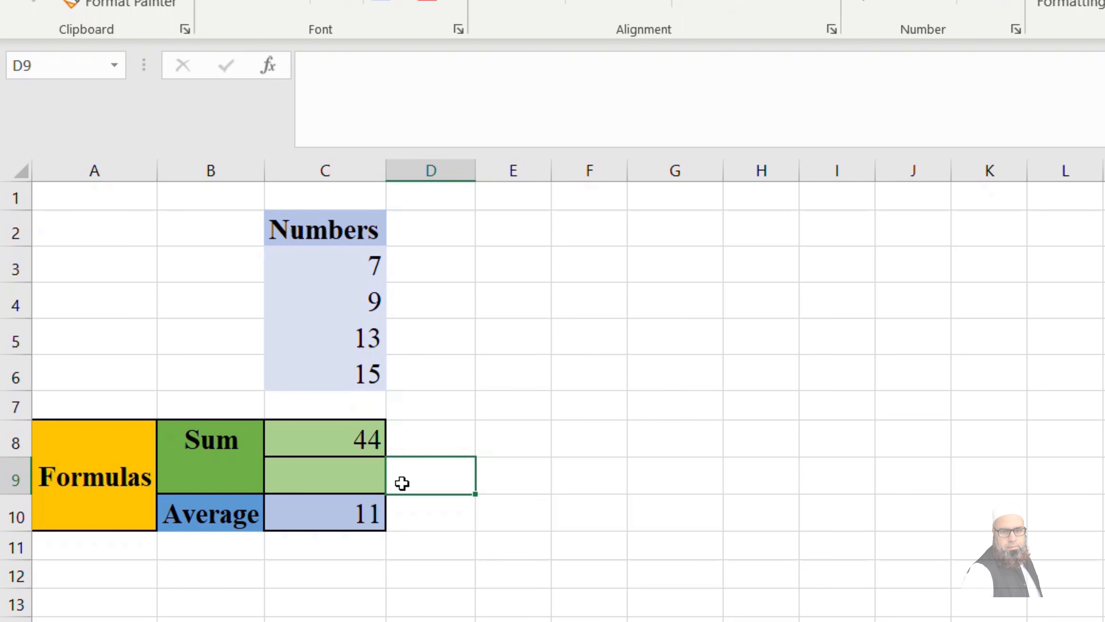